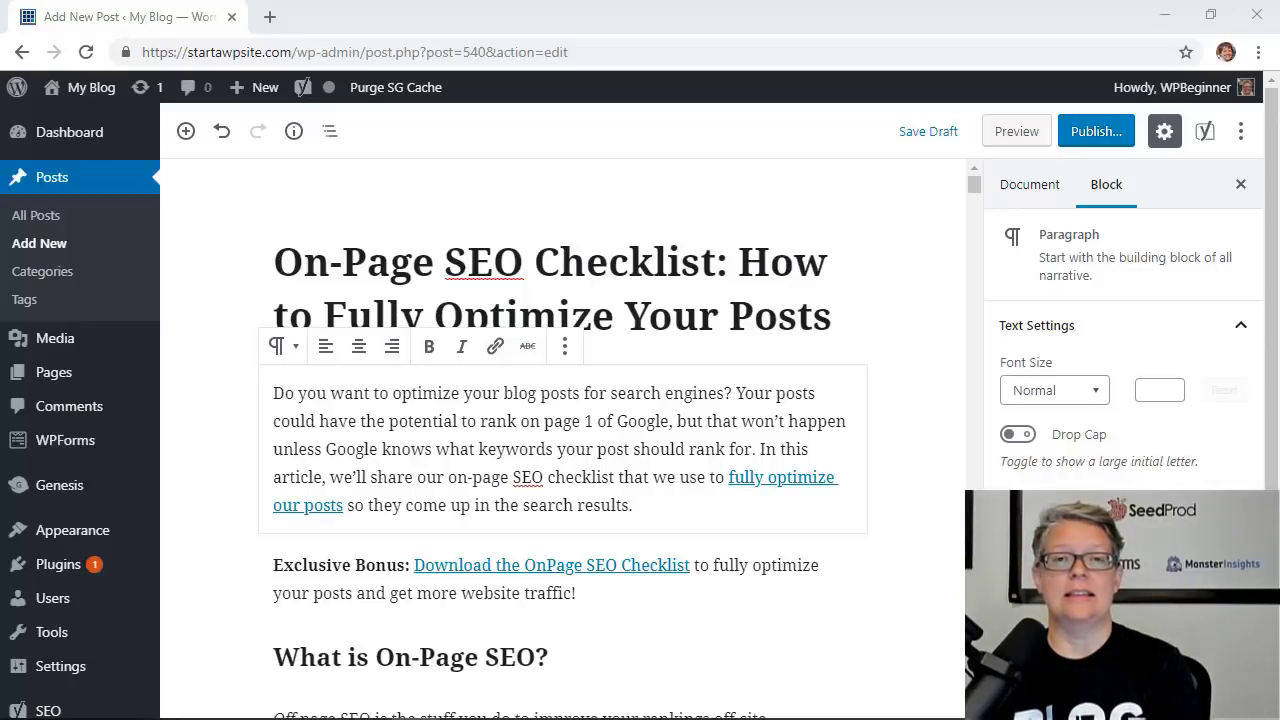
Highlight the focus keyword "On-Page SEO" at the start of the post title.
{"action": "left_click", "coordinate": [923, 357]}
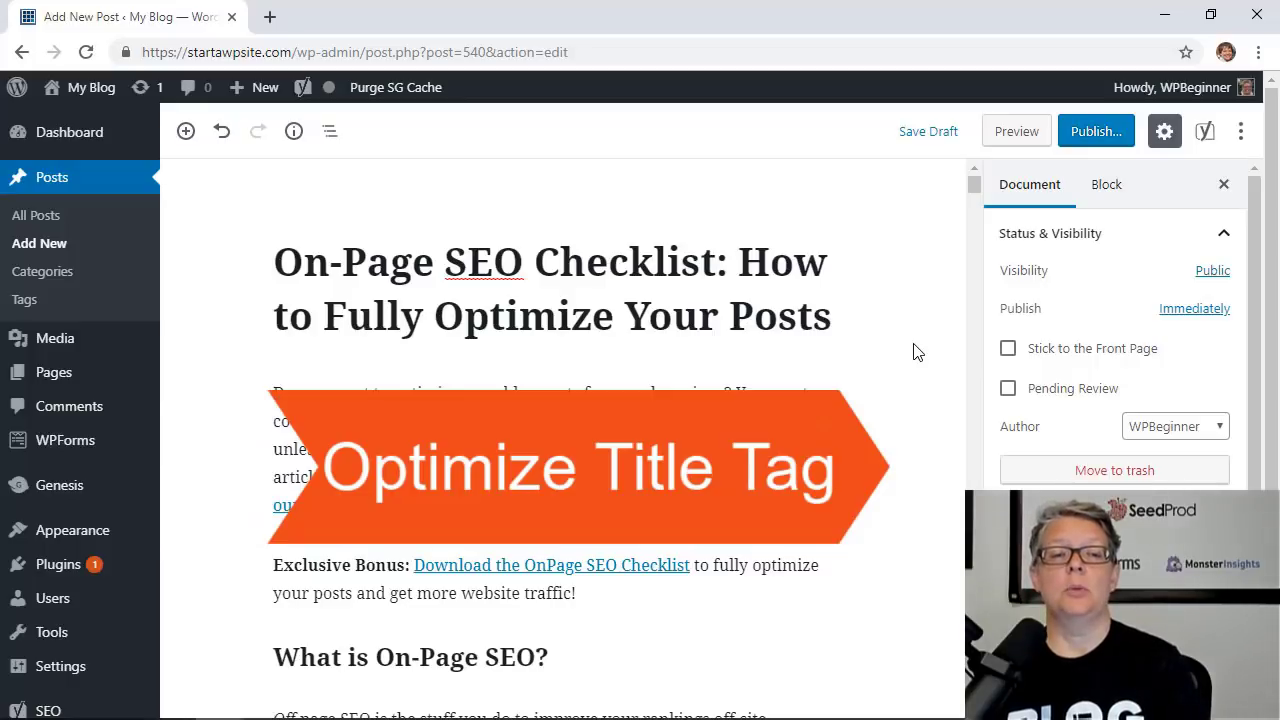
{"action": "left_click", "coordinate": [755, 326]}
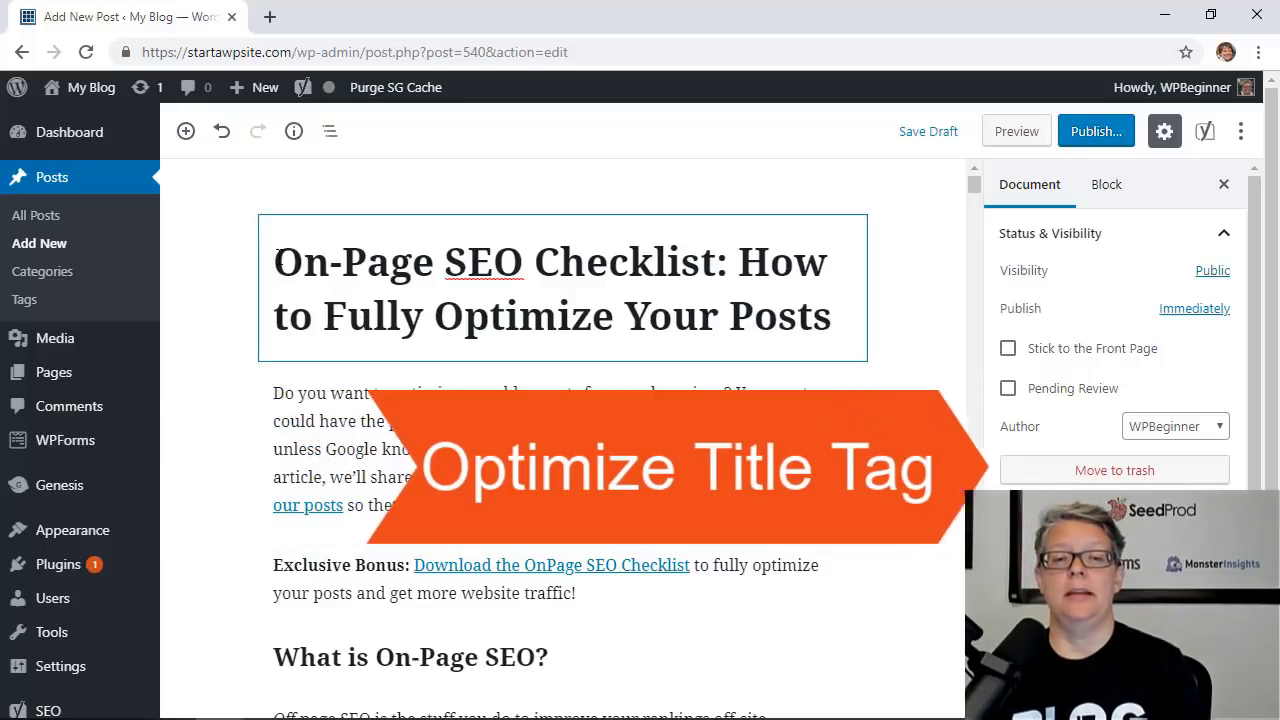
{"action": "left_click_drag", "start_coordinate": [275, 262], "coordinate": [515, 262]}
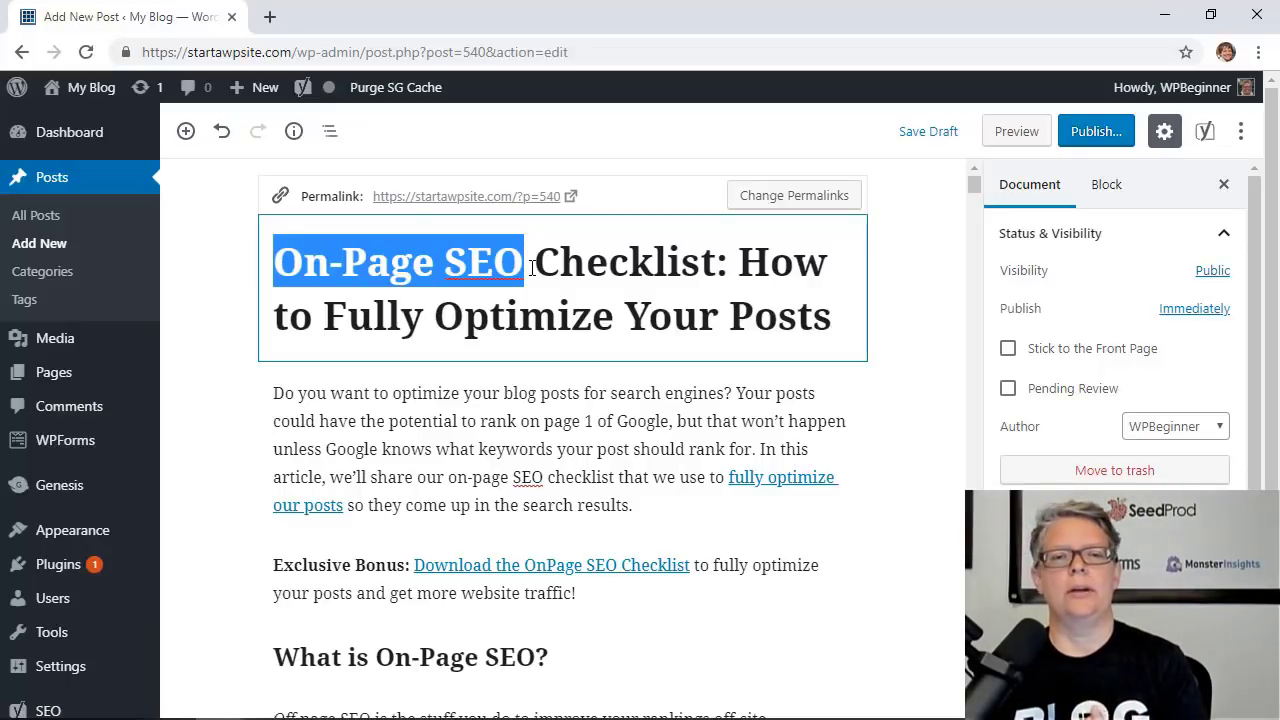
{"action": "left_click", "coordinate": [615, 316]}
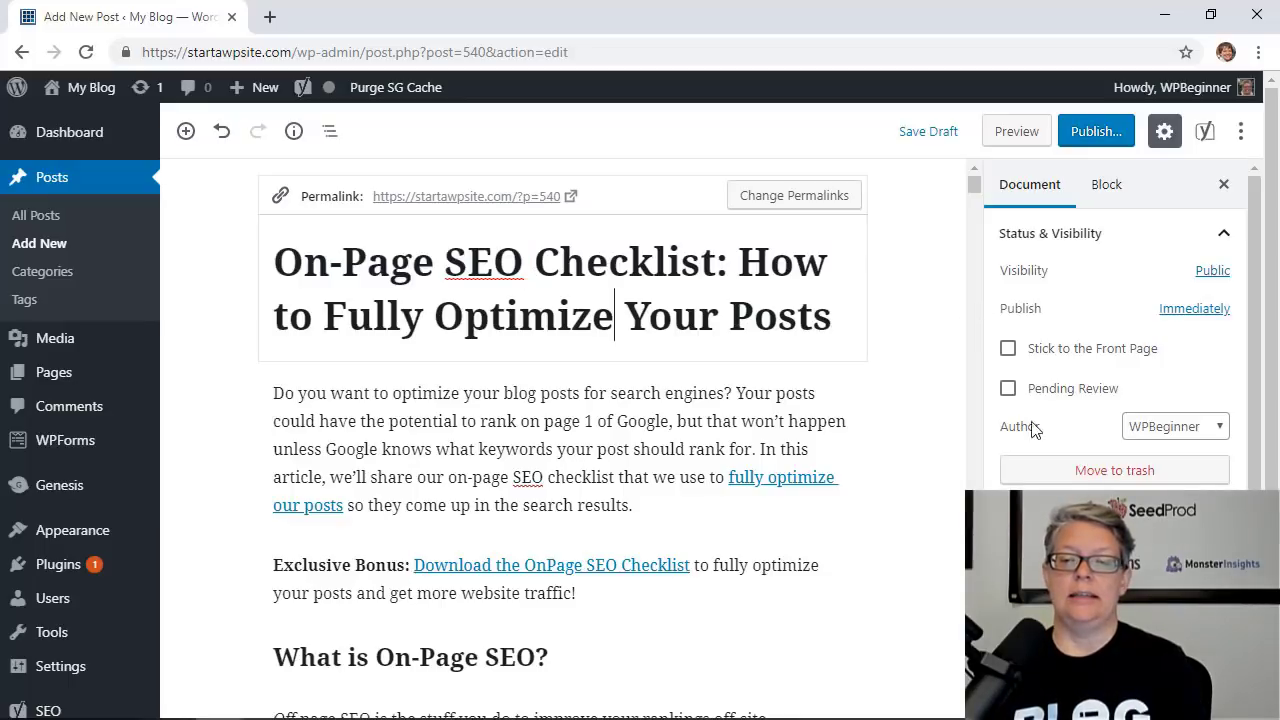
Save the post as a draft with its permalink settings expanded, and highlight the full post title for comparison with the URL.
{"action": "scroll", "coordinate": [1143, 509], "scroll_direction": "down", "scroll_amount": 3}
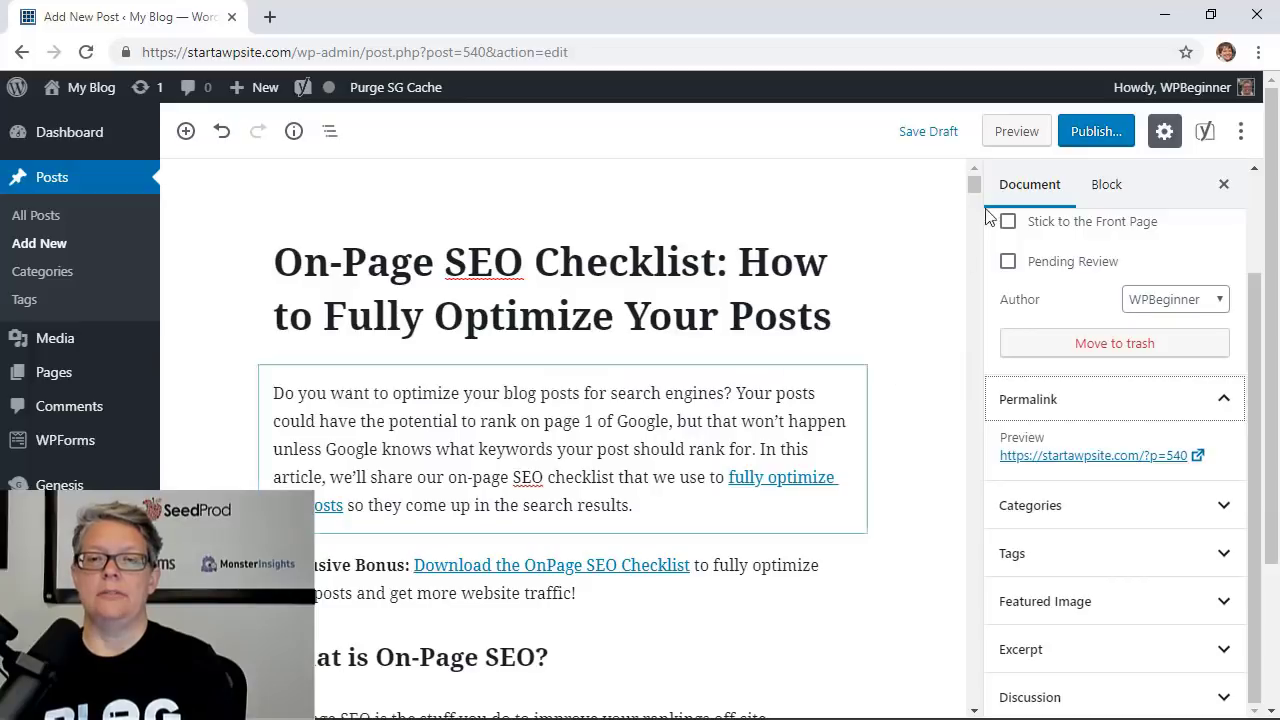
{"action": "left_click", "coordinate": [948, 132]}
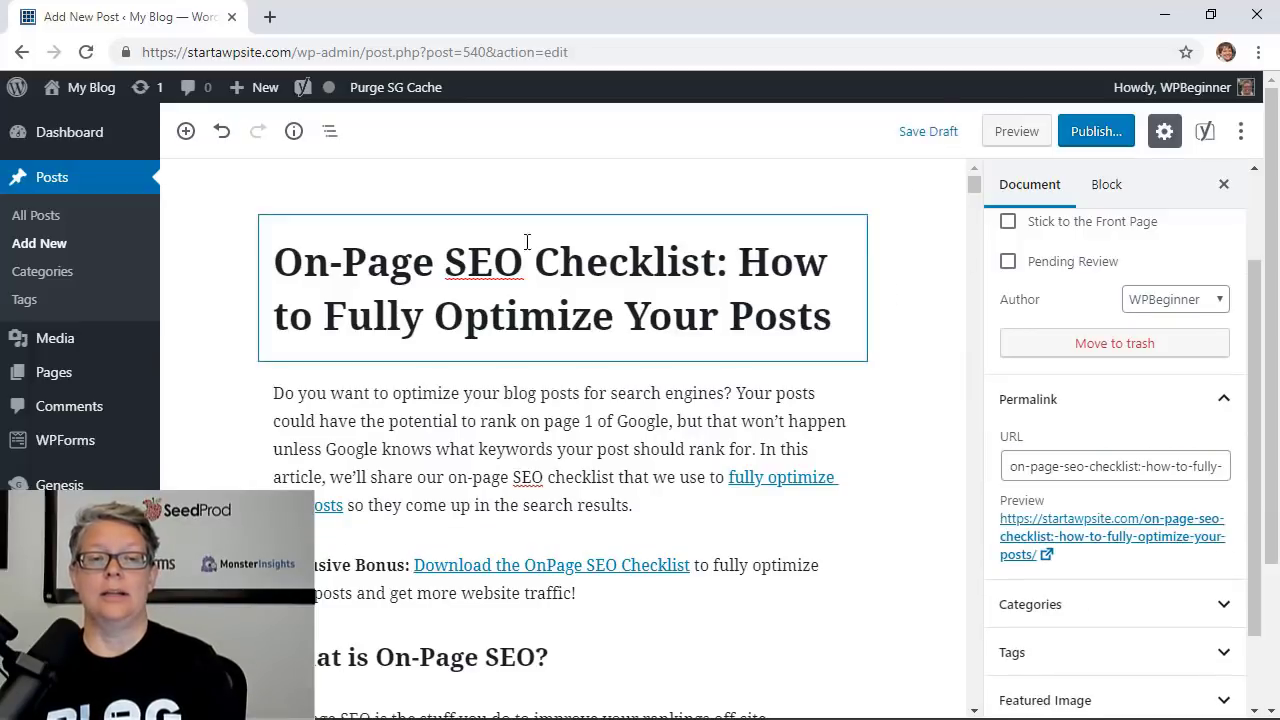
{"action": "left_click_drag", "start_coordinate": [268, 262], "coordinate": [857, 323]}
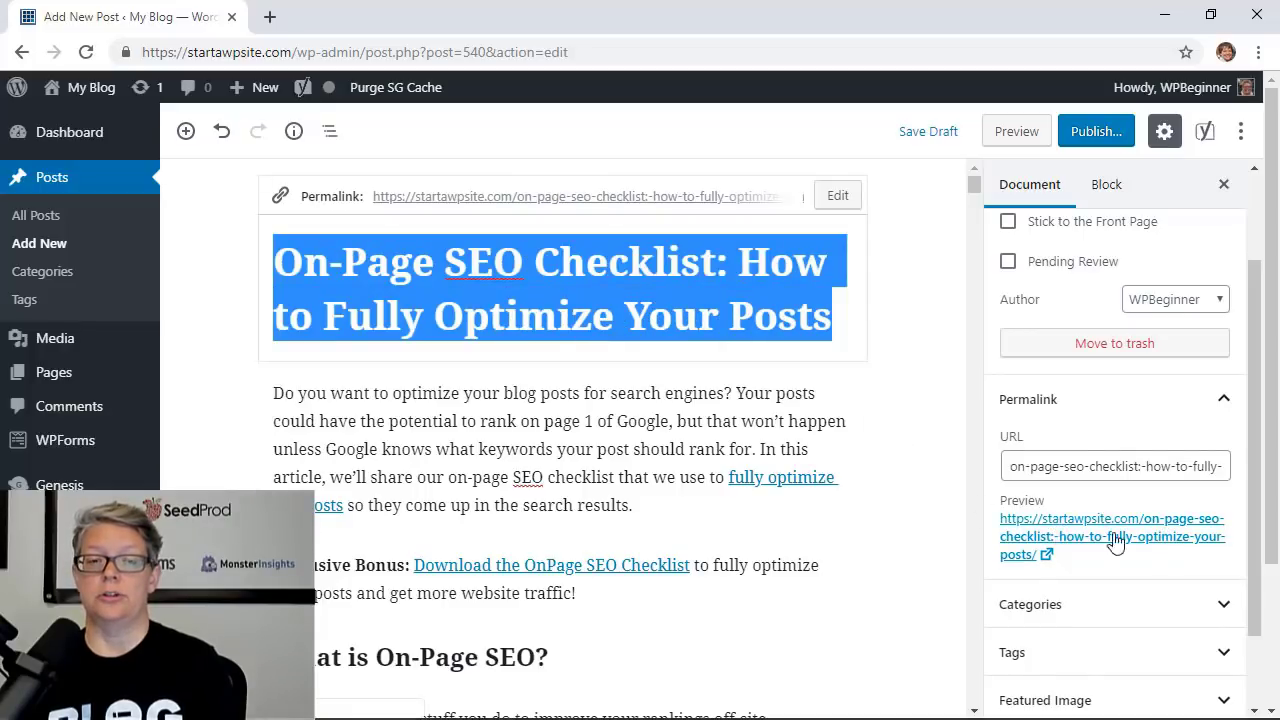
Shorten the post's permalink slug to "on-page-seo-checklist", removing the trailing words and the colon.
{"action": "left_click", "coordinate": [1022, 470]}
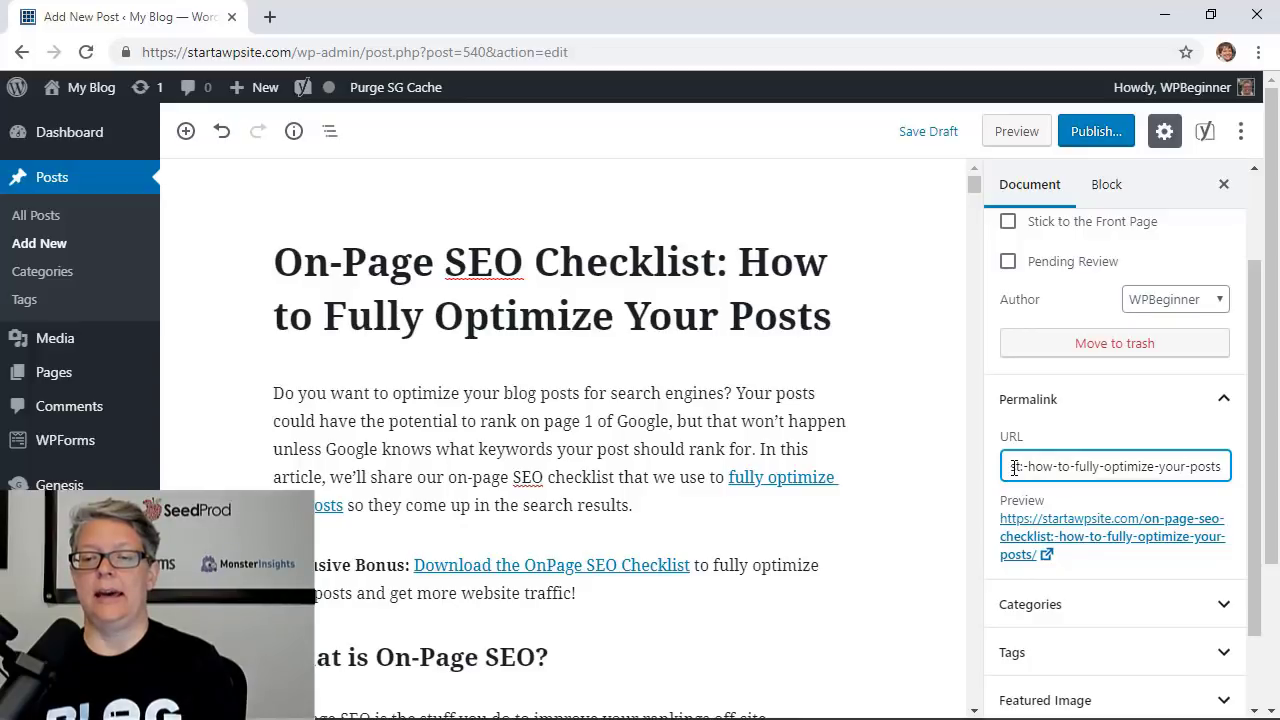
{"action": "left_click_drag", "start_coordinate": [1014, 467], "coordinate": [985, 470]}
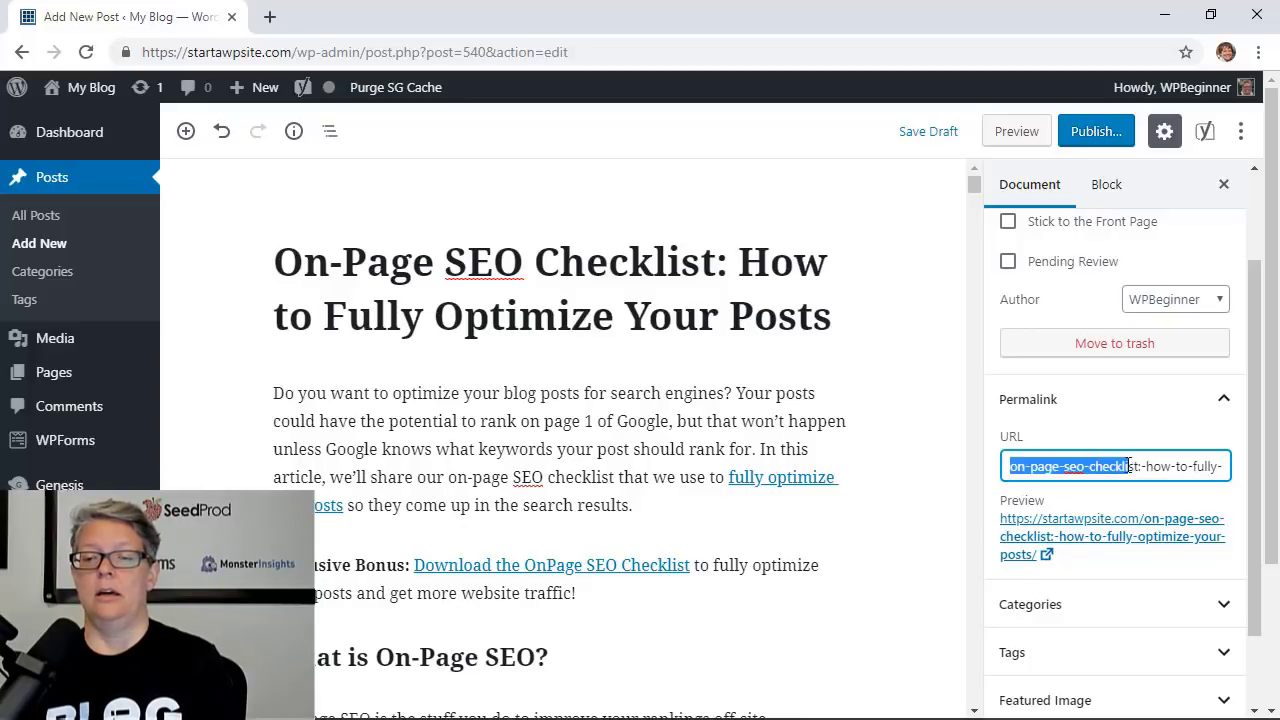
{"action": "left_click", "coordinate": [1143, 467]}
{"action": "left_click_drag", "start_coordinate": [1143, 467], "coordinate": [1275, 467]}
{"action": "key", "text": "BackSpace"}
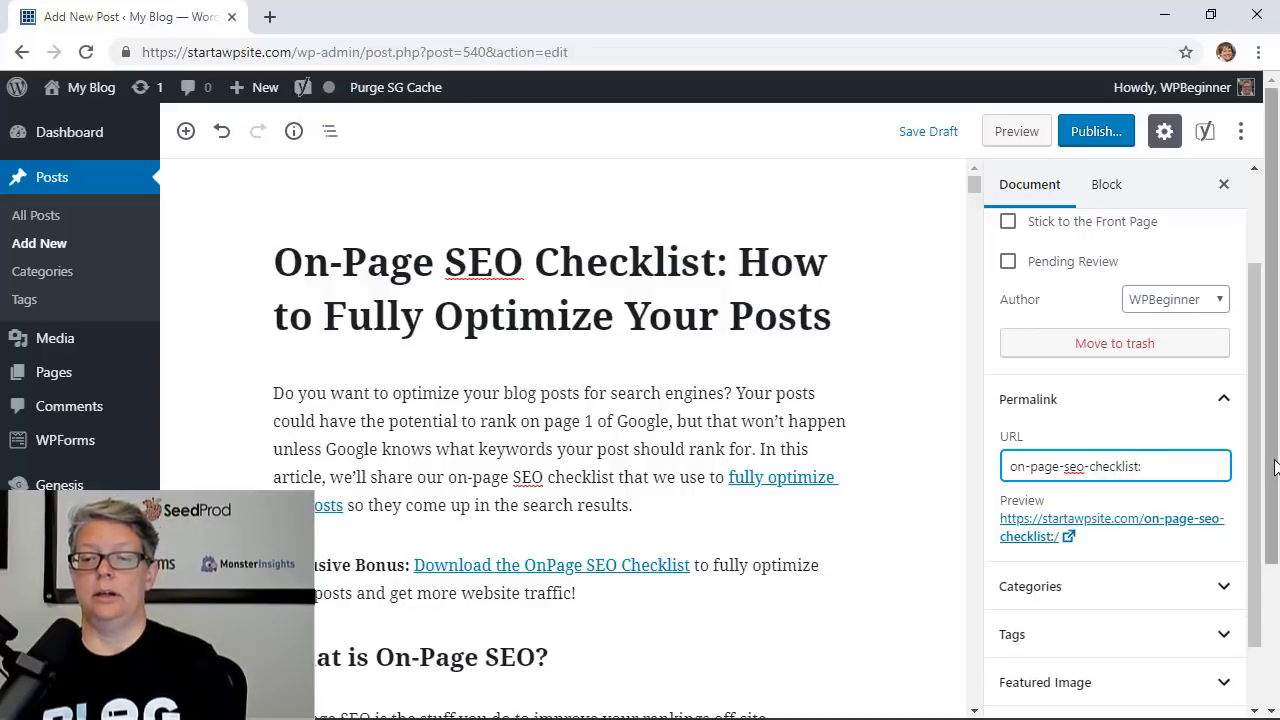
{"action": "key", "text": "BackSpace"}
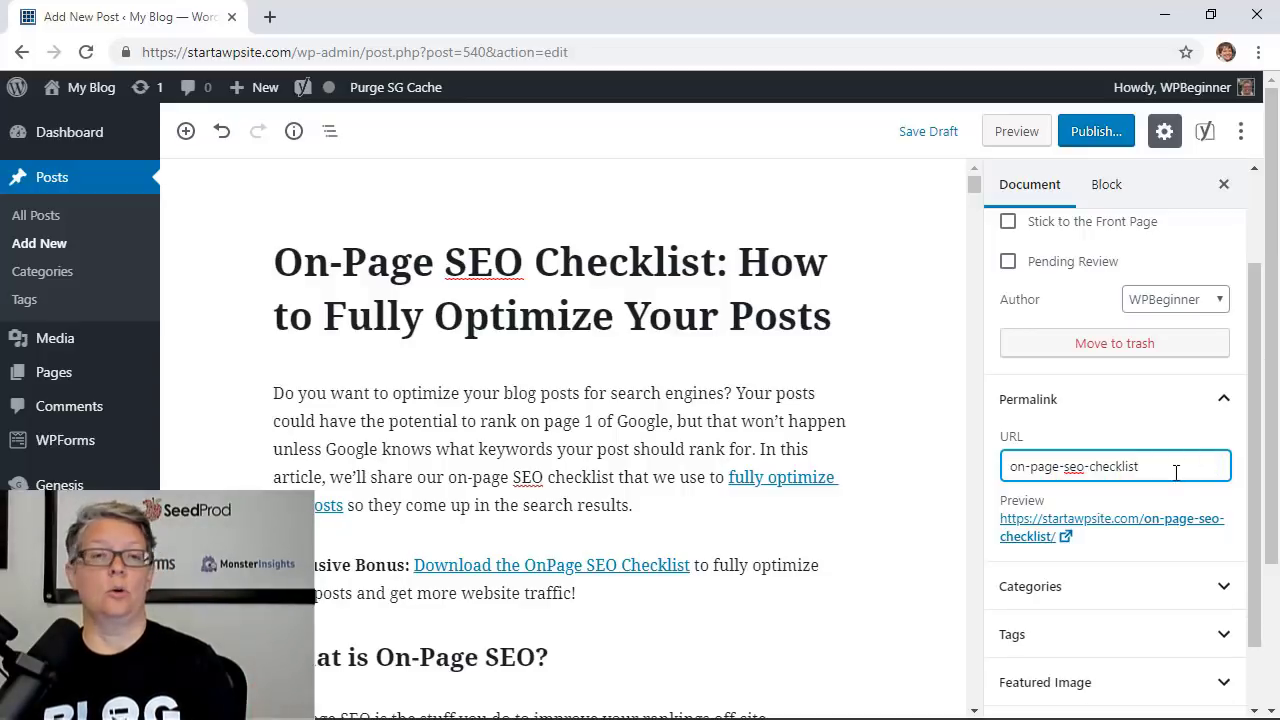
{"action": "left_click", "coordinate": [1155, 548]}
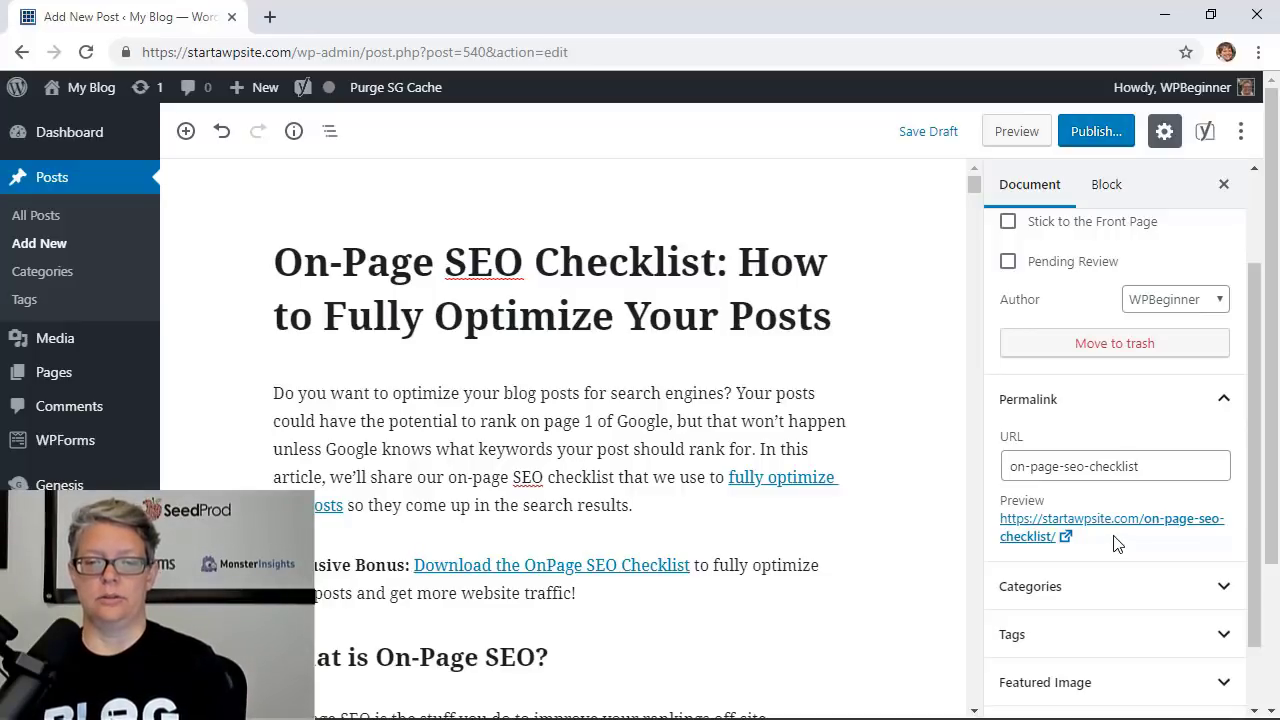
Insert the sentence "Do you need to do on page SEO for you website?" at the beginning of the intro paragraph.
{"action": "scroll", "coordinate": [962, 501], "scroll_direction": "down", "scroll_amount": 1}
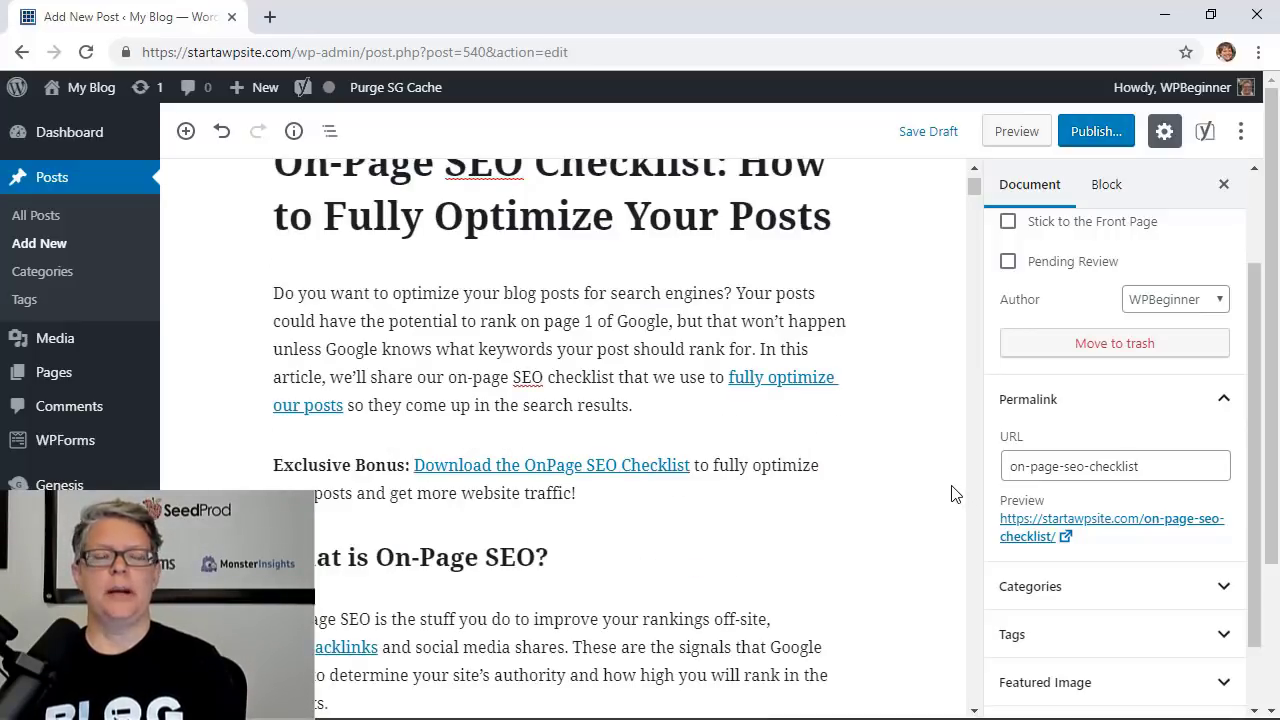
{"action": "left_click", "coordinate": [343, 318]}
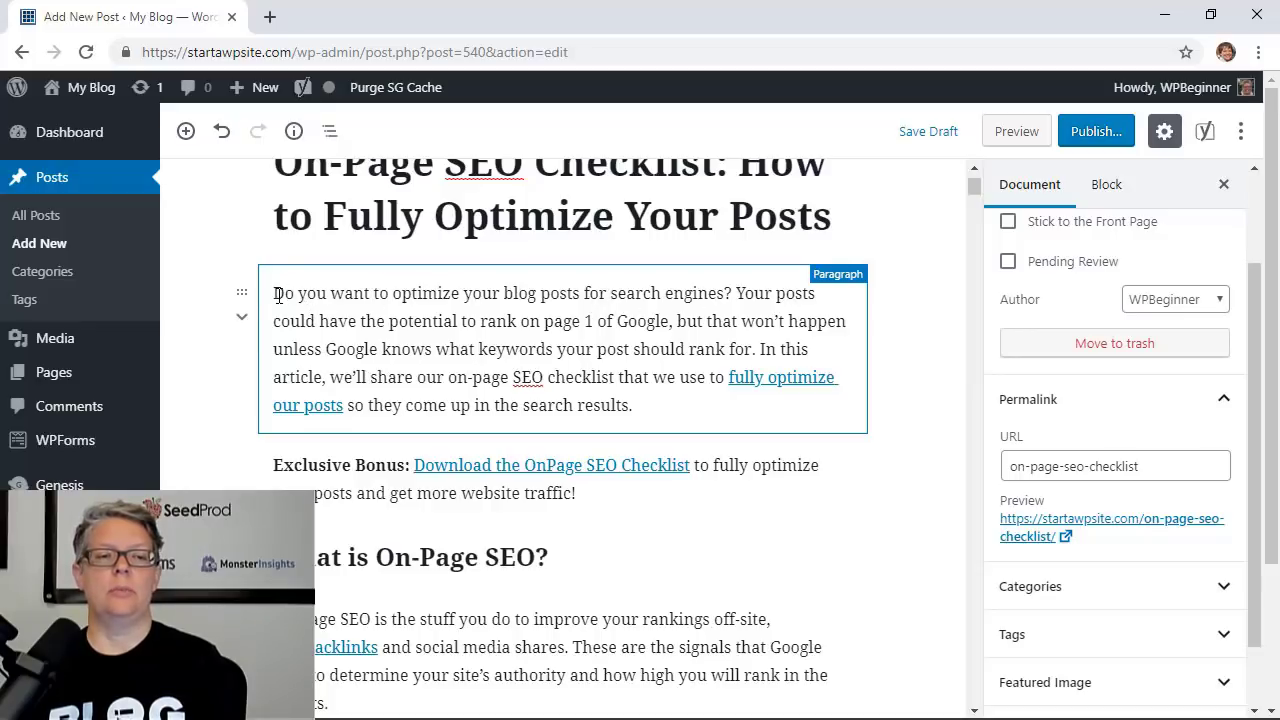
{"action": "left_click", "coordinate": [277, 293]}
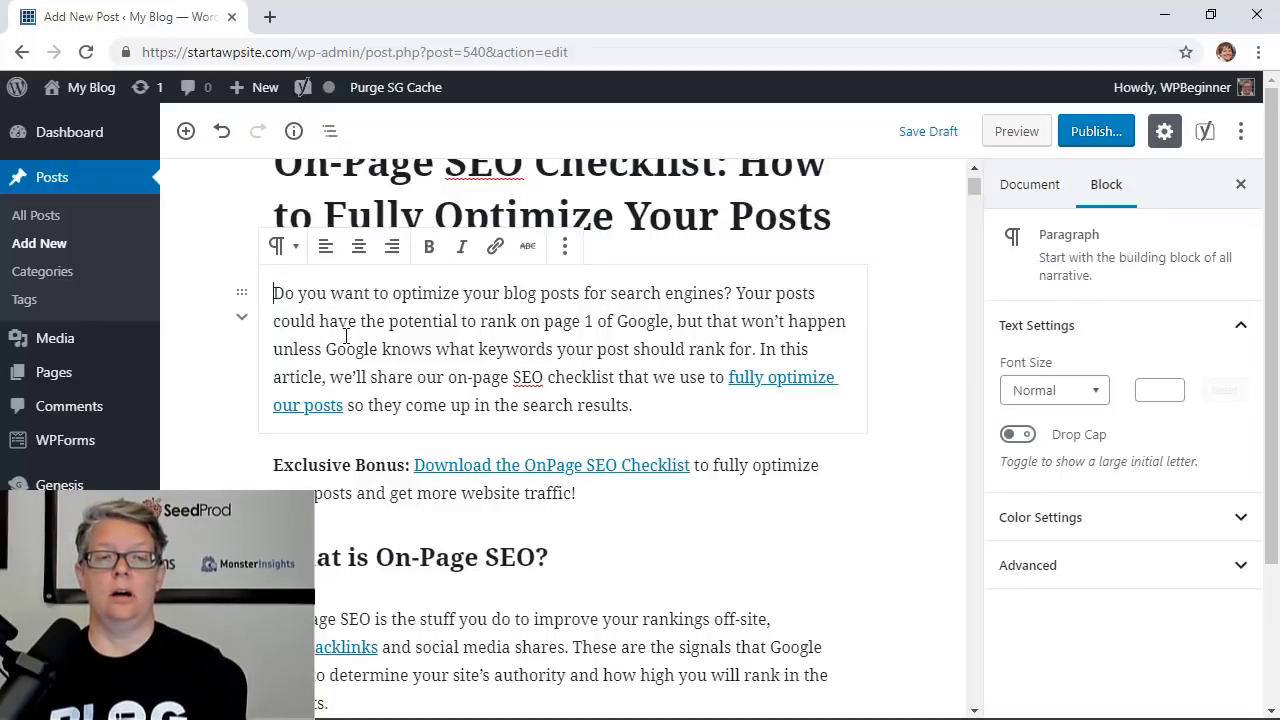
{"action": "scroll", "coordinate": [327, 328], "scroll_direction": "up", "scroll_amount": 1}
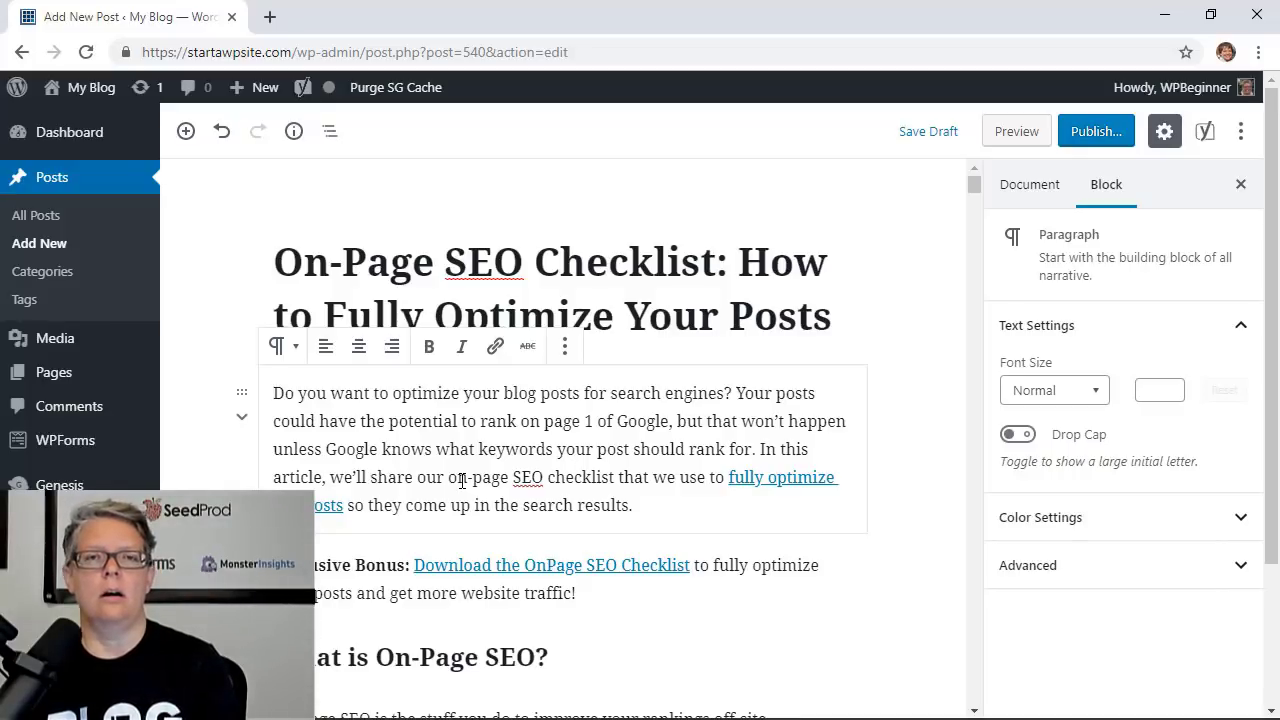
{"action": "type", "text": "Do you need to do on-"}
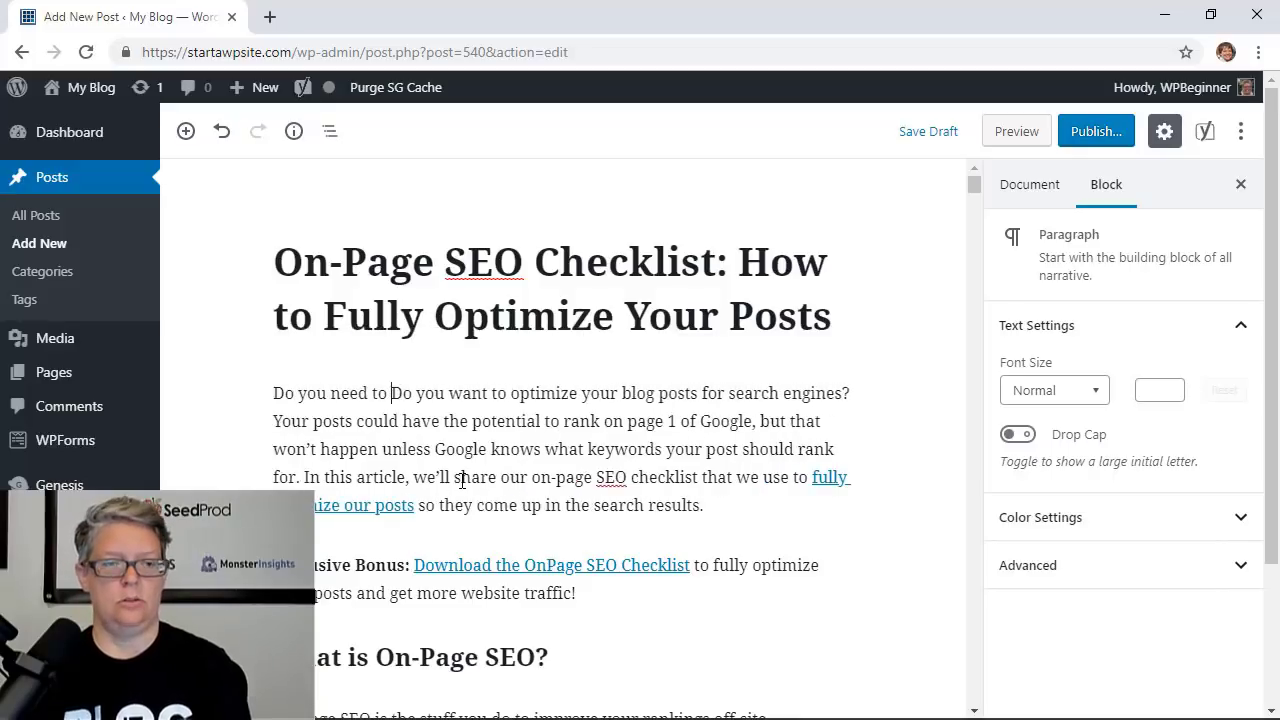
{"action": "key", "text": "BackSpace"}
{"action": "type", "text": "page SEO for you we"}
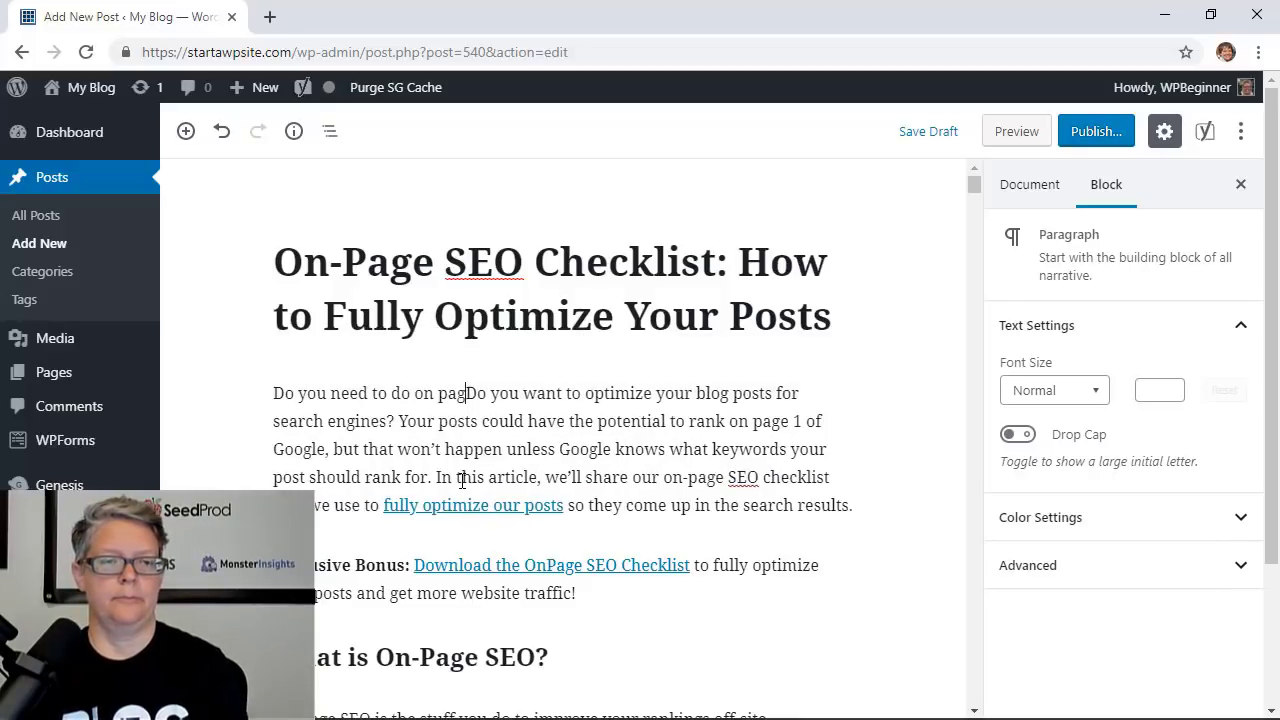
{"action": "type", "text": "bsite?"}
Delete the sentence "Do you want to optimize your blog posts for search engines?" from the intro paragraph, along with the extra space.
{"action": "key", "text": "shift+Down"}
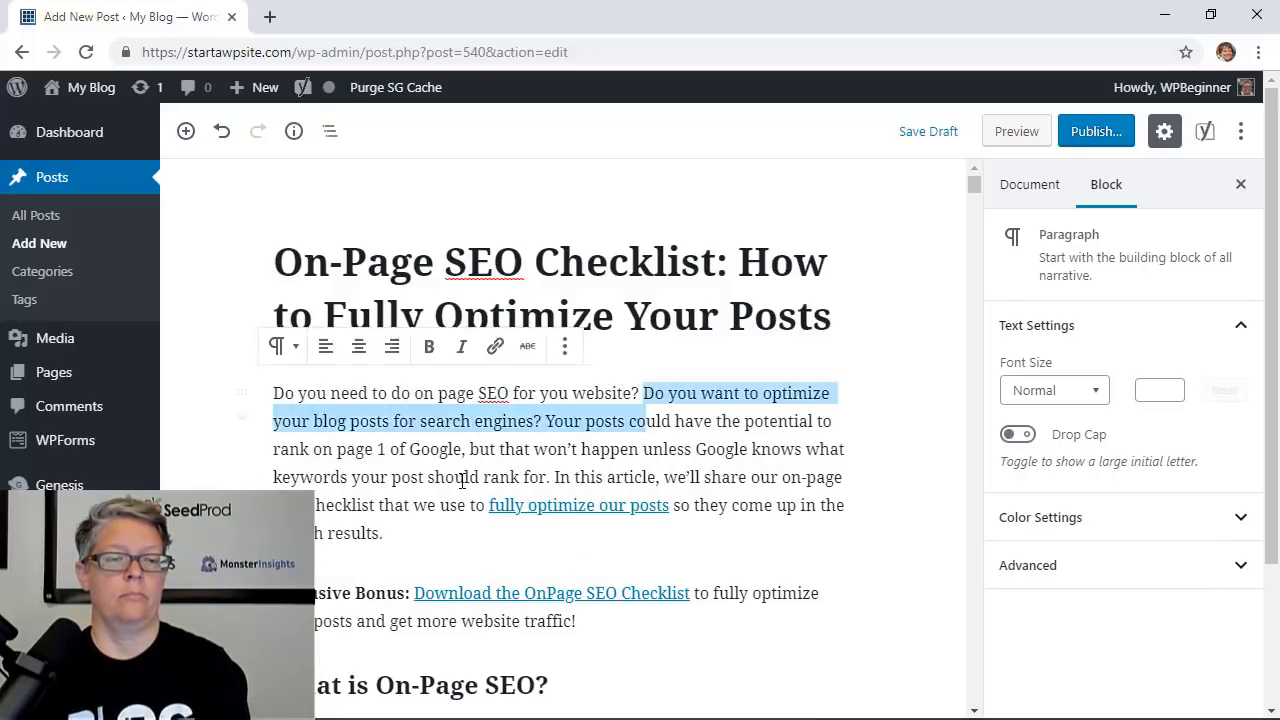
{"action": "key", "text": "shift+Left"}
{"action": "key", "text": "shift+Left"}
{"action": "key", "text": "shift+Left"}
{"action": "key", "text": "shift+Left"}
{"action": "key", "text": "shift+Left"}
{"action": "key", "text": "shift+Left"}
{"action": "key", "text": "shift+Left"}
{"action": "key", "text": "shift+Left"}
{"action": "key", "text": "shift+Left"}
{"action": "key", "text": "shift+Left"}
{"action": "key", "text": "shift+Left"}
{"action": "key", "text": "shift+Left"}
{"action": "key", "text": "BackSpace"}
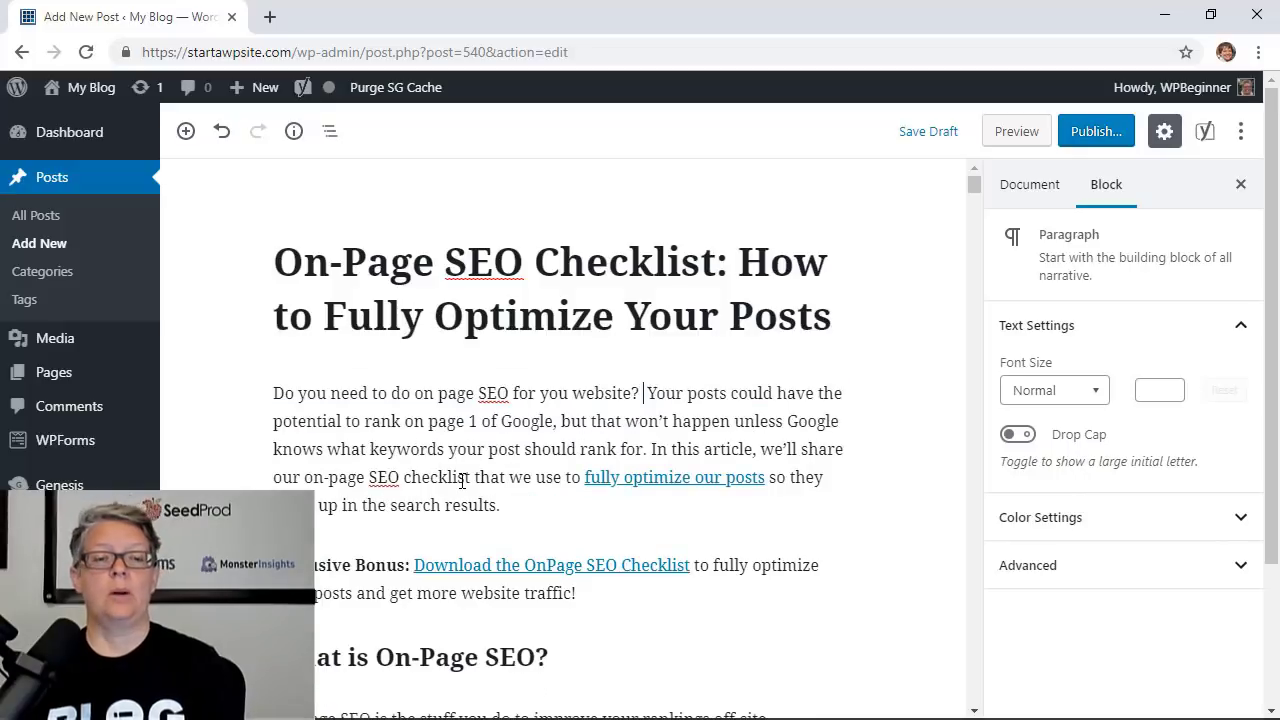
{"action": "key", "text": "BackSpace"}
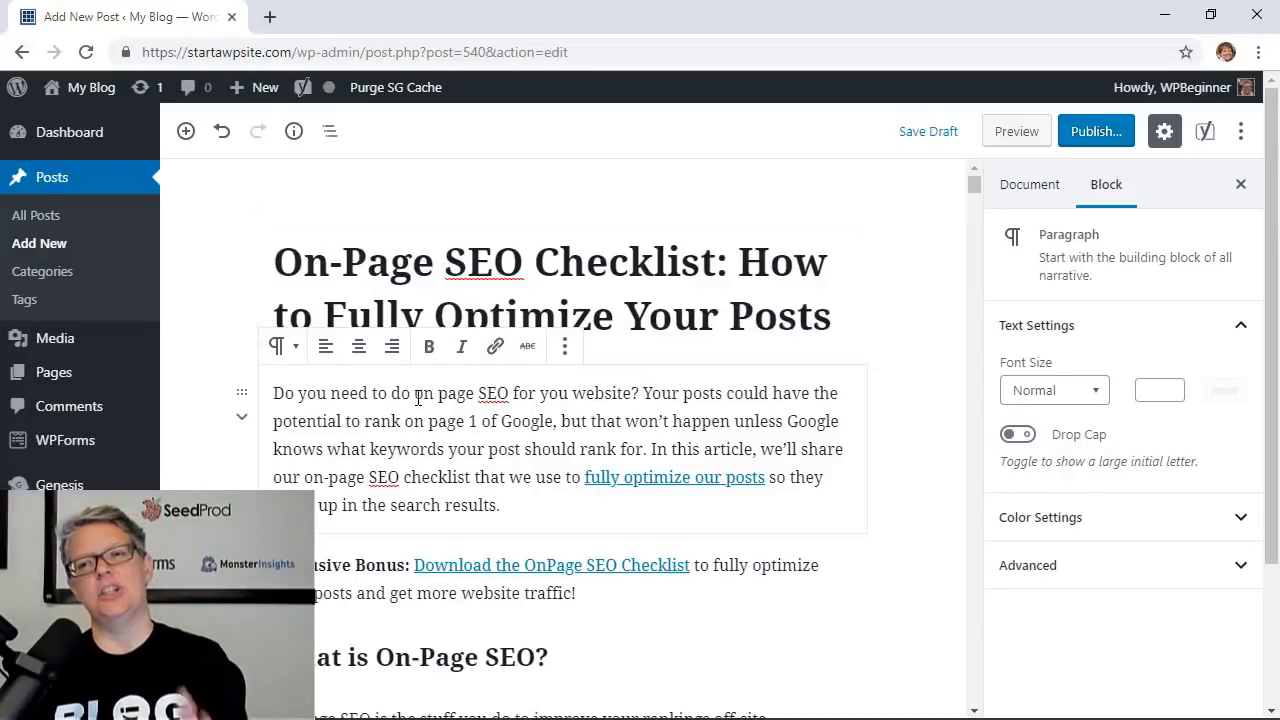
Highlight the keyword phrase "on page SEO" in the new opening sentence and return to the post title.
{"action": "left_click_drag", "start_coordinate": [410, 393], "coordinate": [494, 403]}
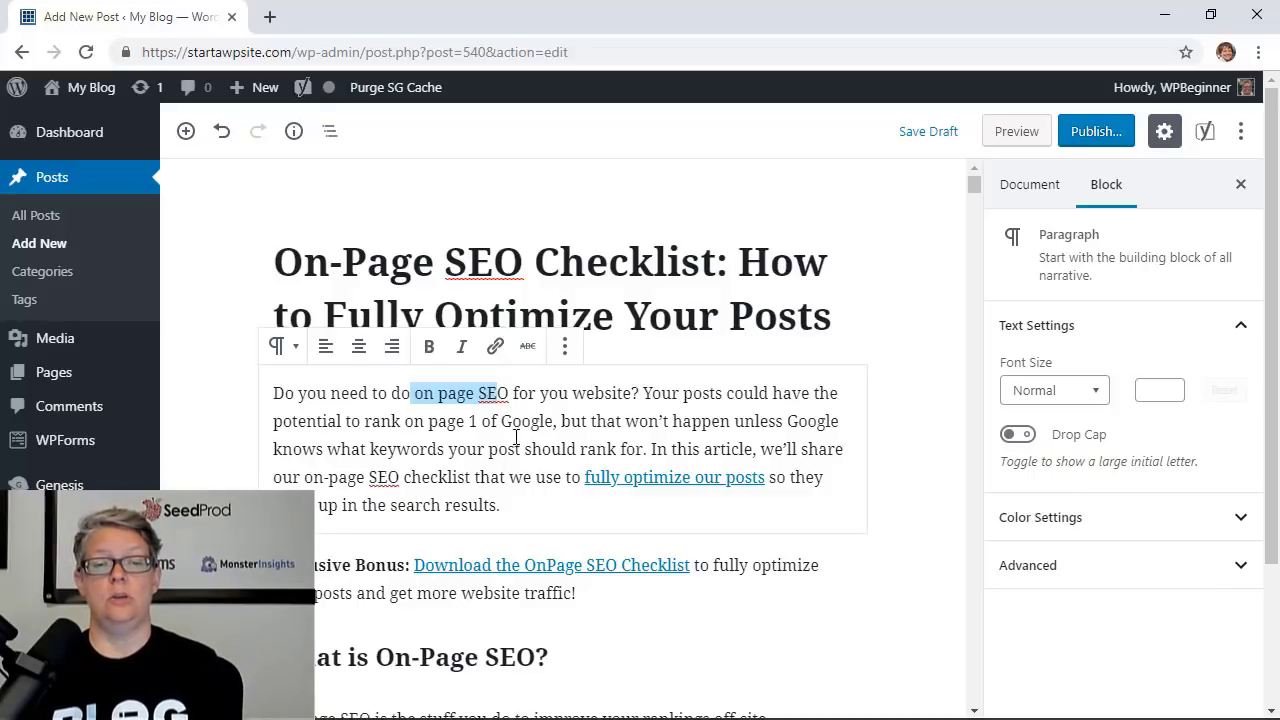
{"action": "left_click", "coordinate": [516, 449]}
{"action": "scroll", "coordinate": [516, 449], "scroll_direction": "down", "scroll_amount": 1}
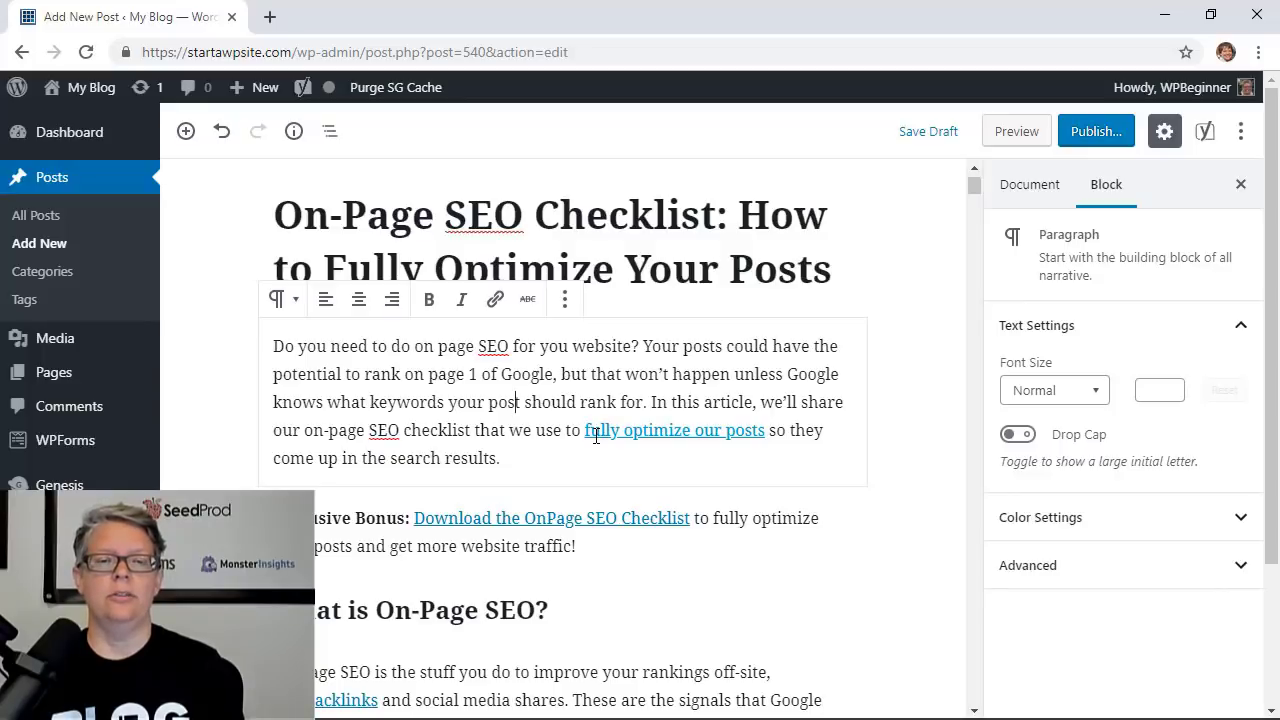
{"action": "left_click", "coordinate": [607, 217]}
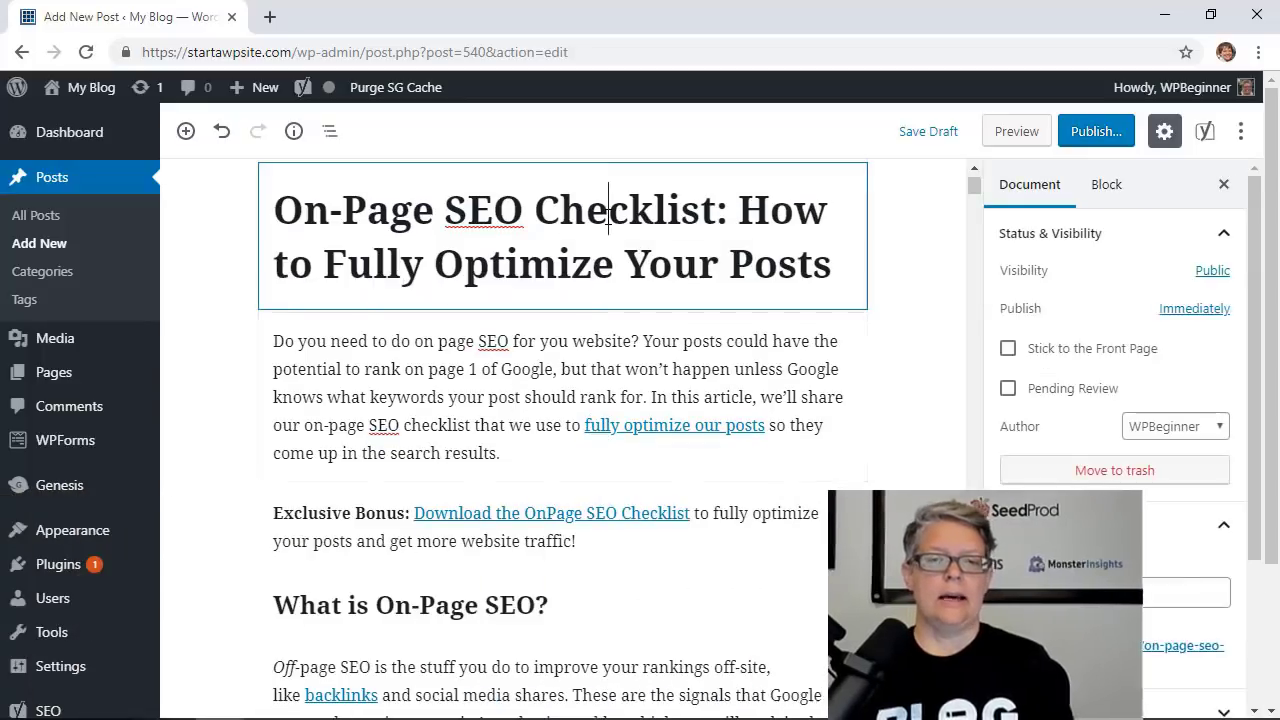
Check the heading level of the "What is On-Page SEO?" subheading and compare it with the post title.
{"action": "scroll", "coordinate": [885, 533], "scroll_direction": "down", "scroll_amount": 1}
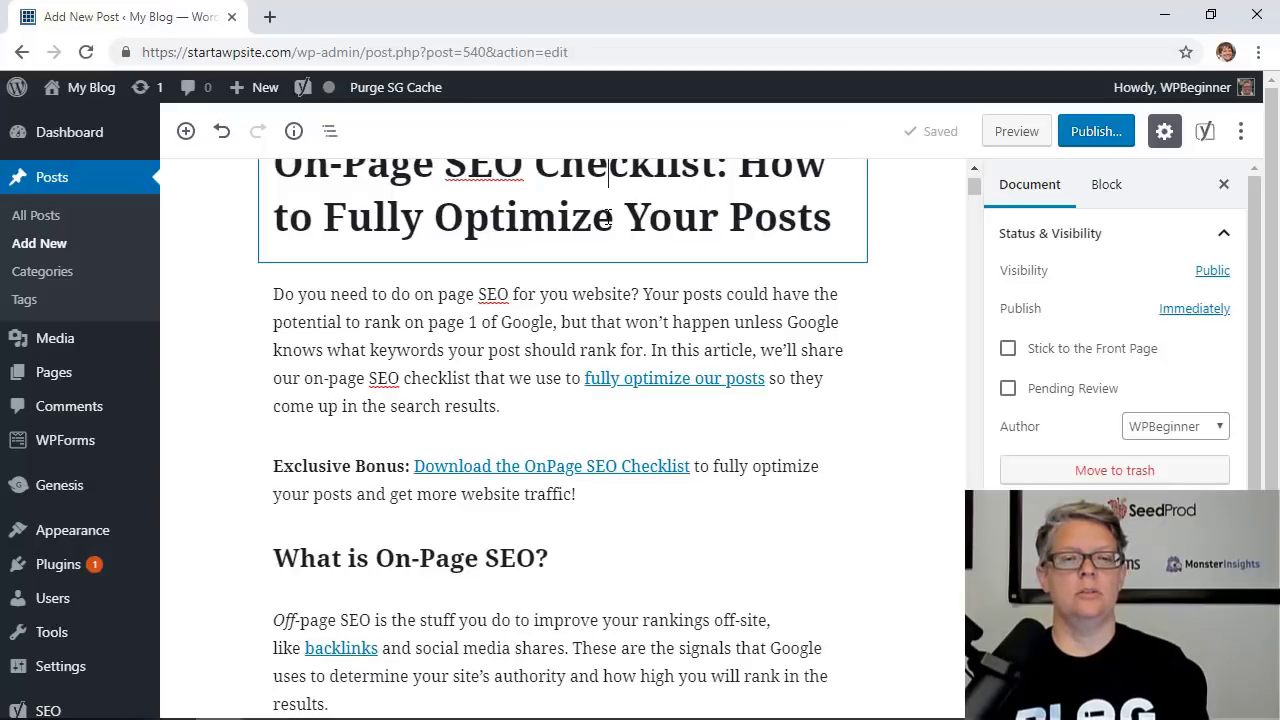
{"action": "scroll", "coordinate": [880, 545], "scroll_direction": "down", "scroll_amount": 4}
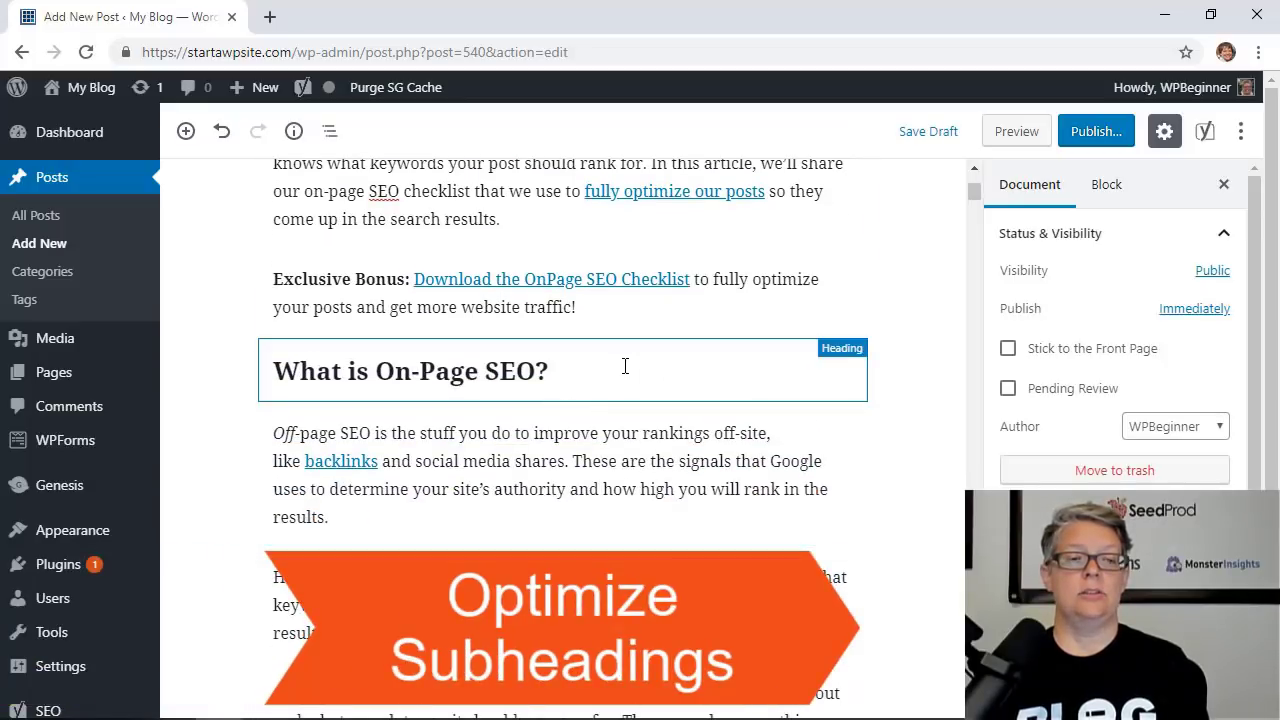
{"action": "left_click", "coordinate": [589, 369]}
{"action": "left_click_drag", "start_coordinate": [589, 369], "coordinate": [257, 380]}
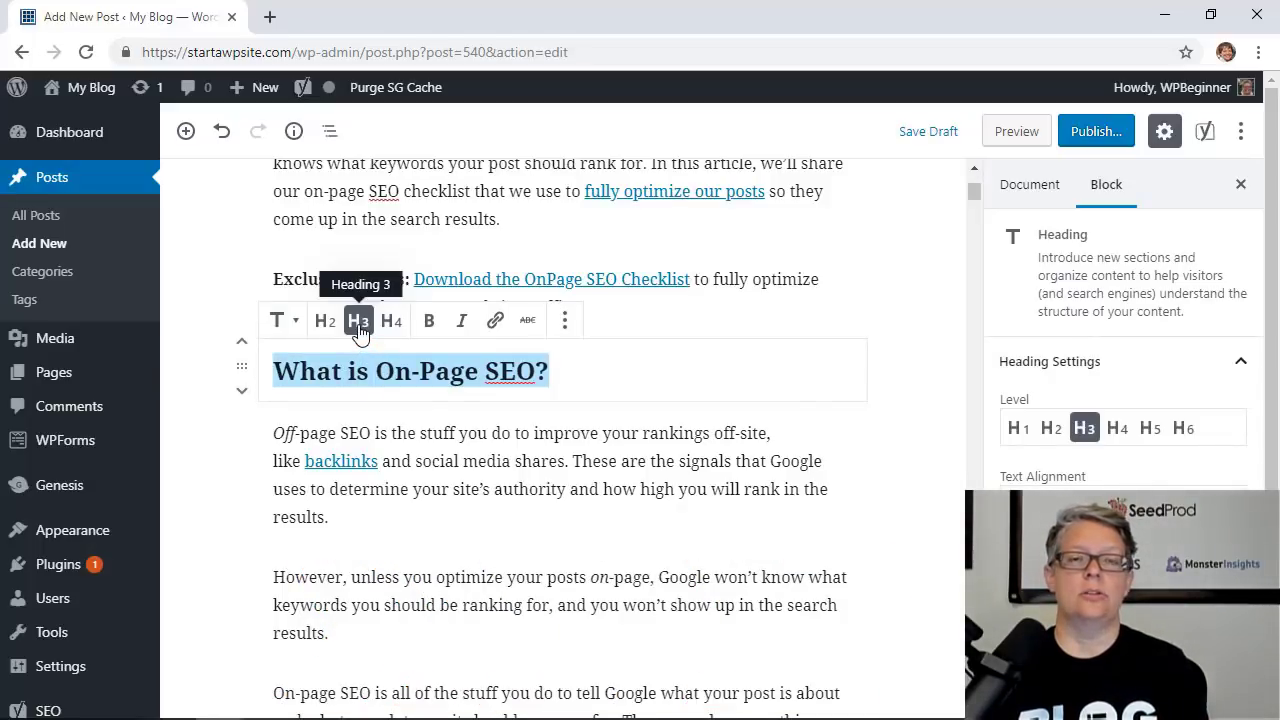
{"action": "scroll", "coordinate": [359, 330], "scroll_direction": "up", "scroll_amount": 3}
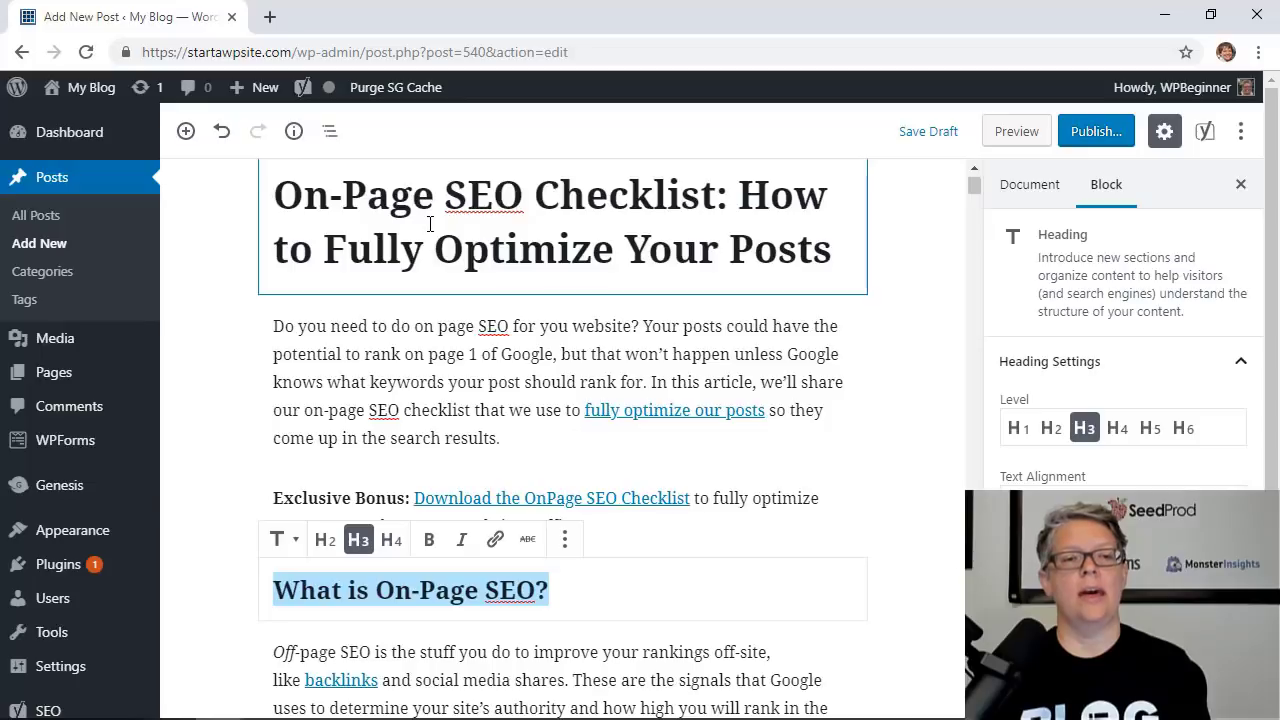
{"action": "left_click", "coordinate": [429, 224]}
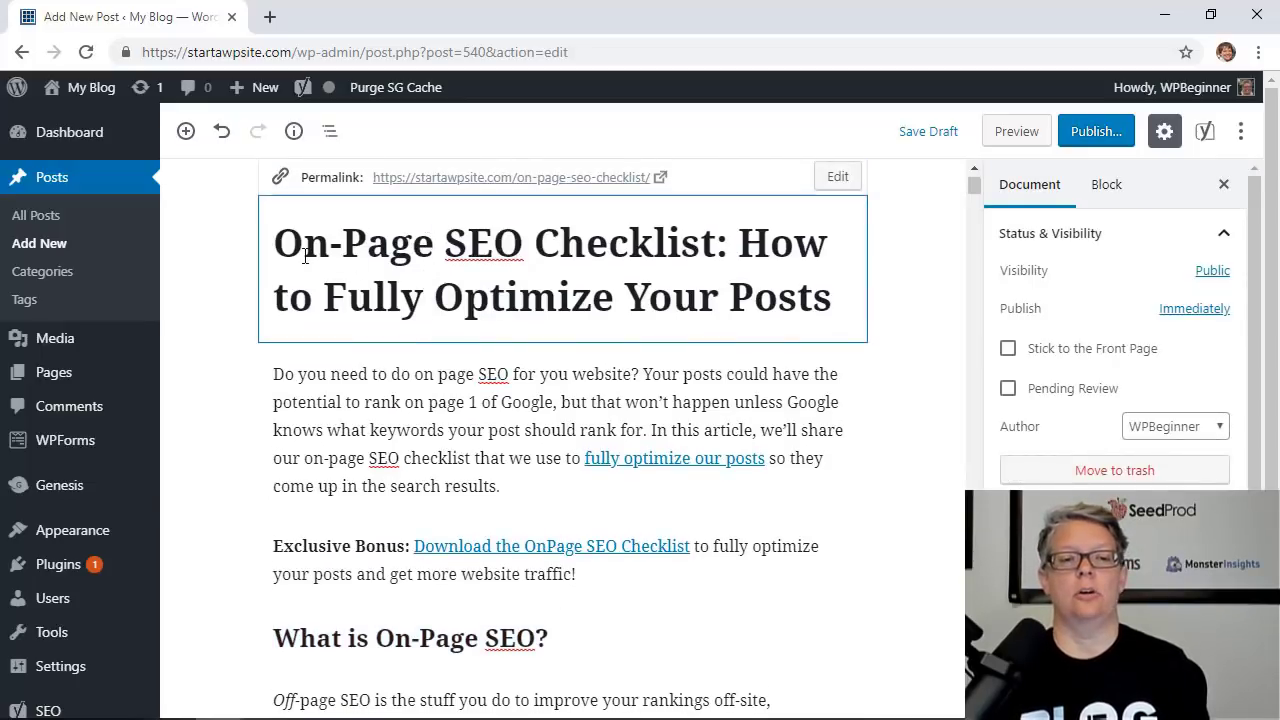
{"action": "scroll", "coordinate": [380, 330], "scroll_direction": "down", "scroll_amount": 3}
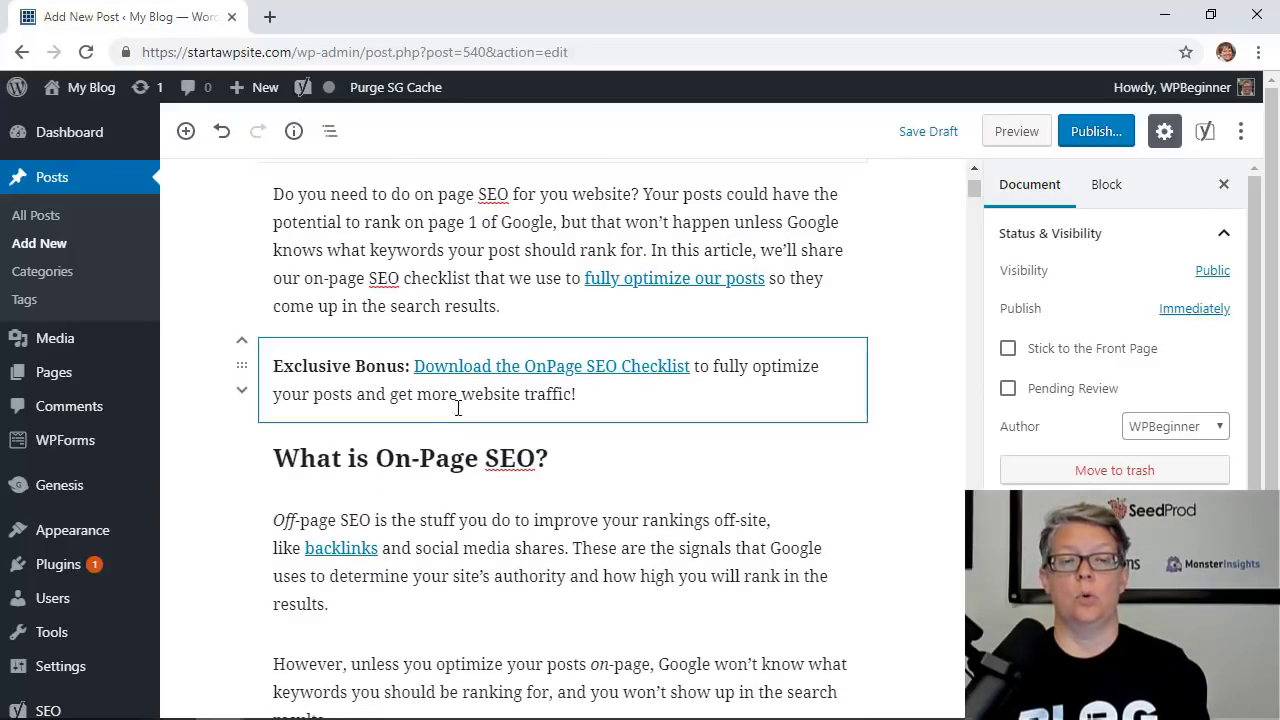
Highlight the "What is On-Page SEO?" subheading in full and review the paragraphs of its section.
{"action": "left_click", "coordinate": [402, 458]}
{"action": "key", "text": "End"}
{"action": "left_click_drag", "start_coordinate": [550, 460], "coordinate": [275, 458]}
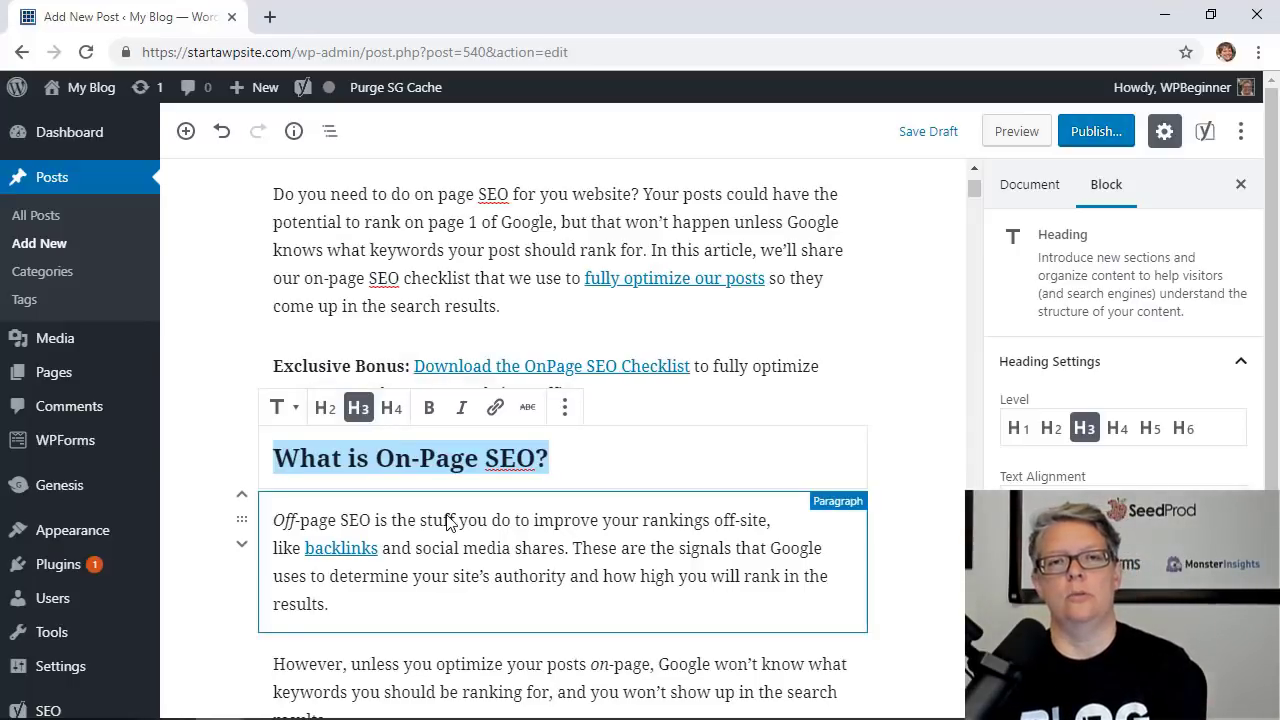
{"action": "scroll", "coordinate": [905, 572], "scroll_direction": "down", "scroll_amount": 3}
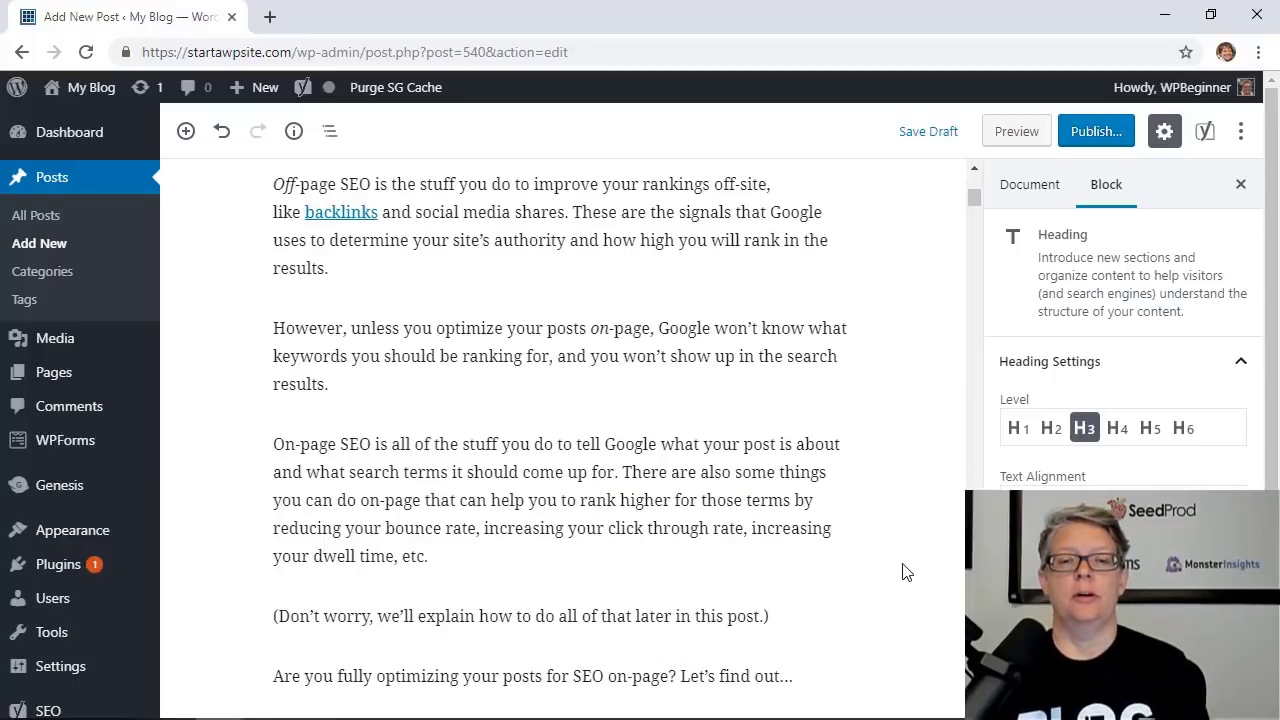
{"action": "scroll", "coordinate": [905, 572], "scroll_direction": "up", "scroll_amount": 2}
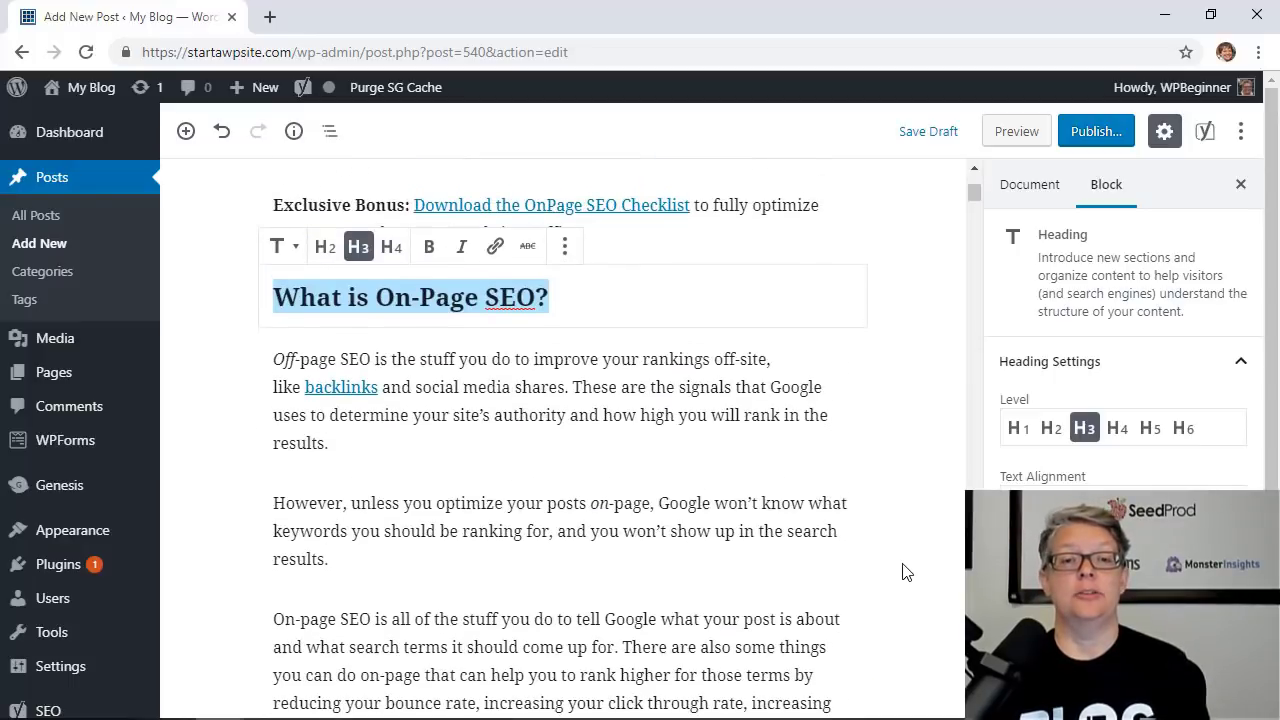
{"action": "scroll", "coordinate": [905, 572], "scroll_direction": "up", "scroll_amount": 2}
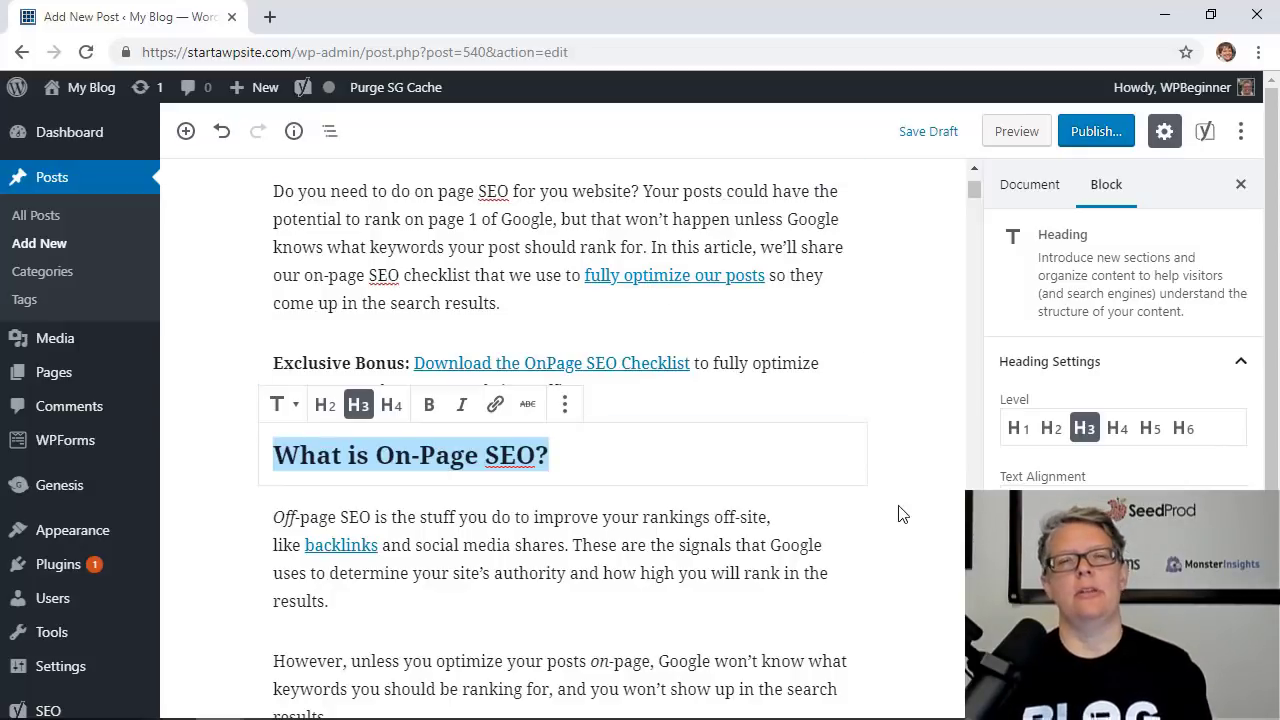
{"action": "scroll", "coordinate": [898, 514], "scroll_direction": "down", "scroll_amount": 4}
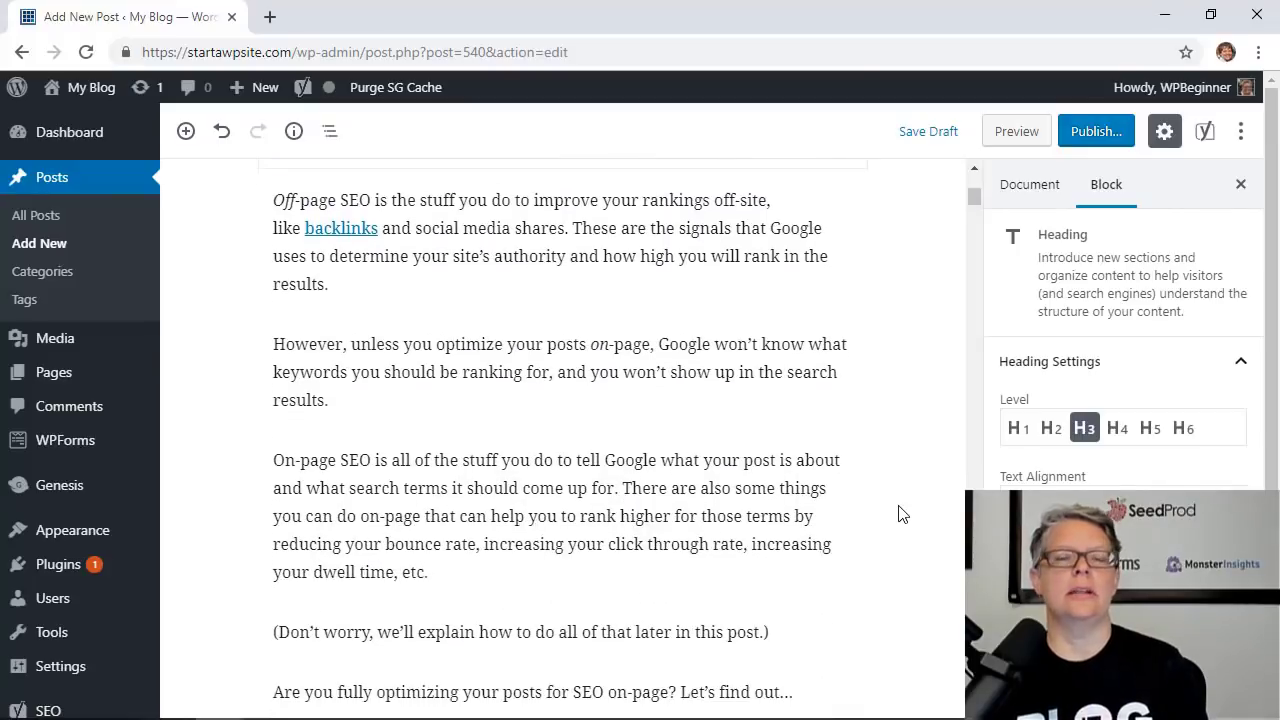
Examine the post's Initial Setup section, including its numbered steps, recommended reading links and MonsterInsights image.
{"action": "scroll", "coordinate": [898, 514], "scroll_direction": "down", "scroll_amount": 1}
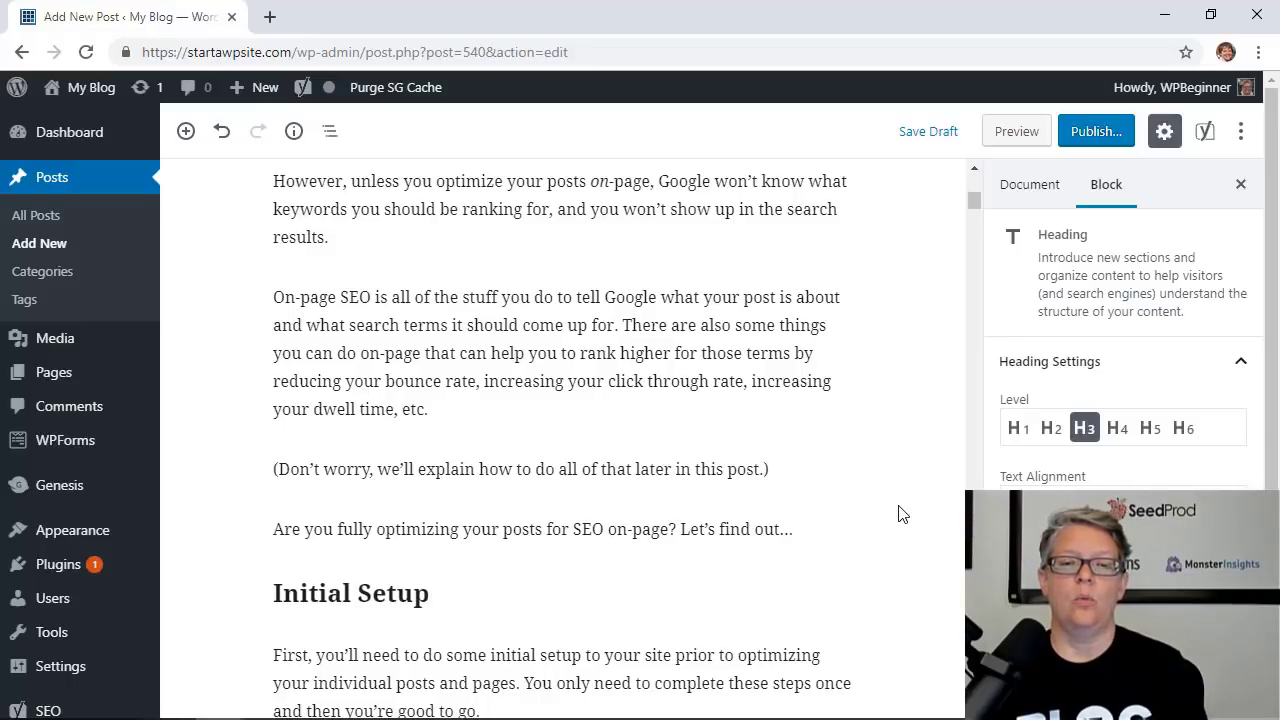
{"action": "scroll", "coordinate": [898, 514], "scroll_direction": "down", "scroll_amount": 6}
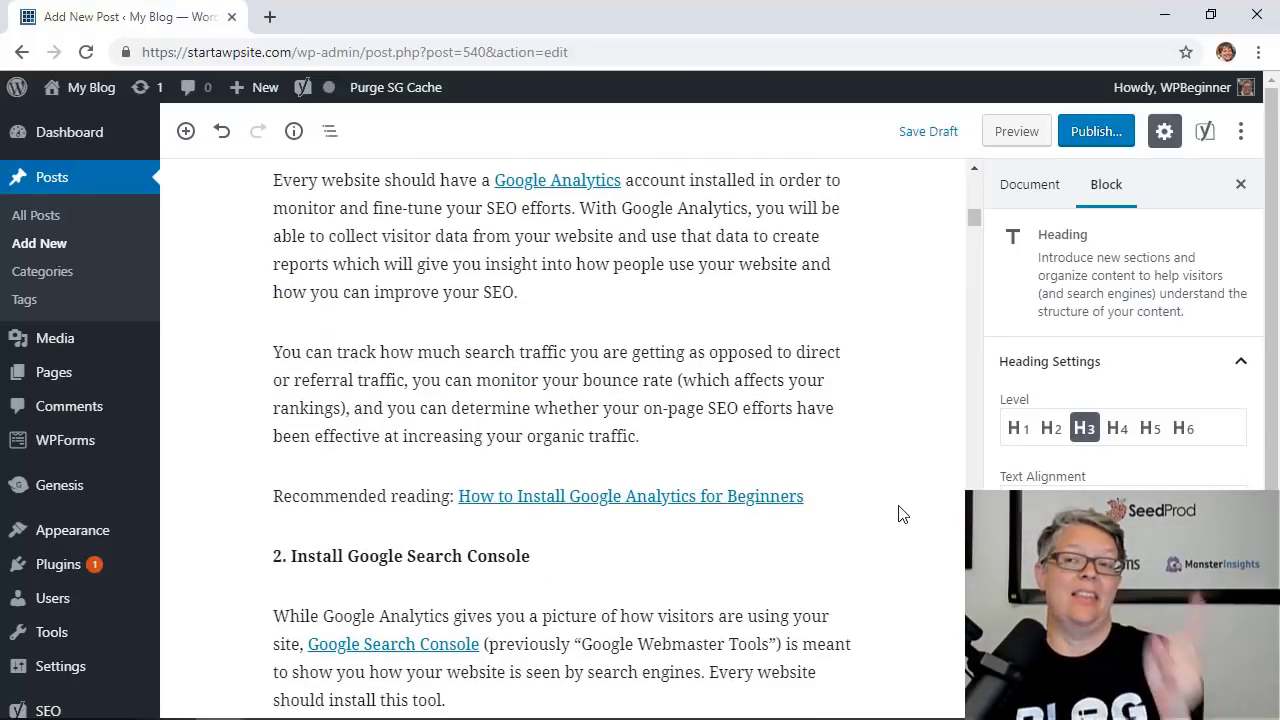
{"action": "scroll", "coordinate": [898, 514], "scroll_direction": "down", "scroll_amount": 1}
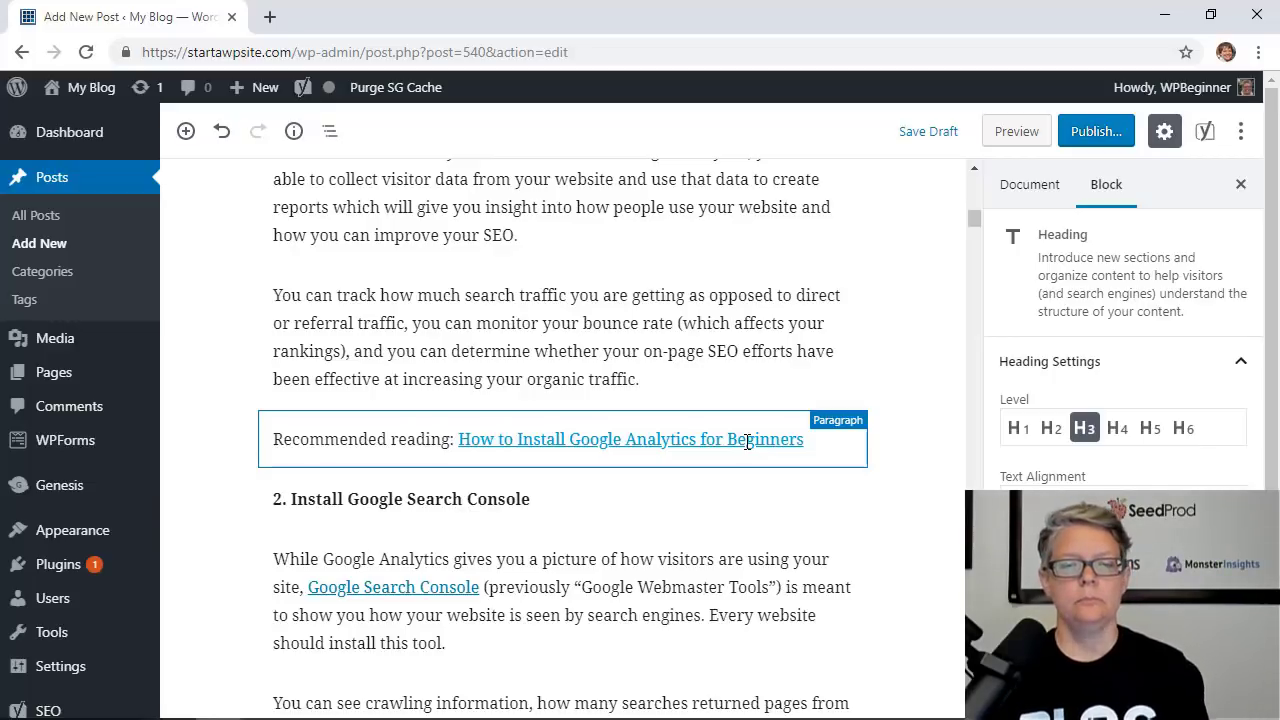
{"action": "scroll", "coordinate": [920, 448], "scroll_direction": "down", "scroll_amount": 5}
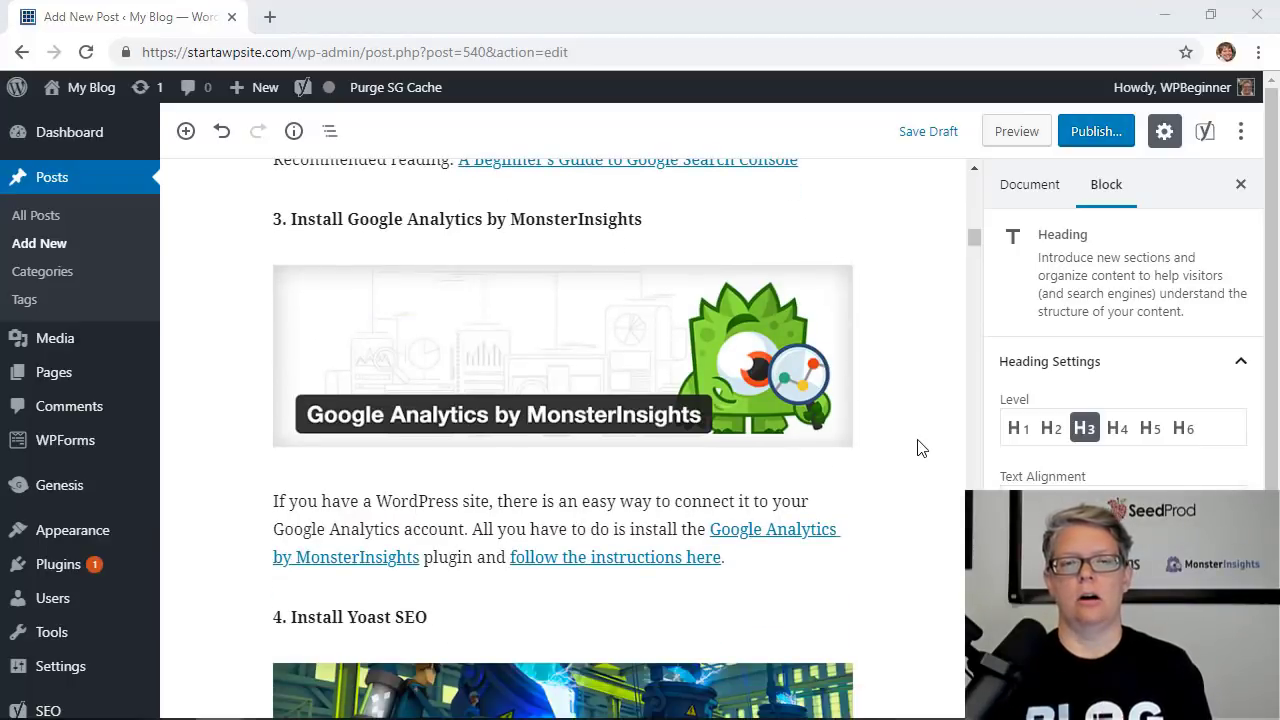
{"action": "scroll", "coordinate": [920, 448], "scroll_direction": "up", "scroll_amount": 4}
{"action": "scroll", "coordinate": [920, 448], "scroll_direction": "down", "scroll_amount": 2}
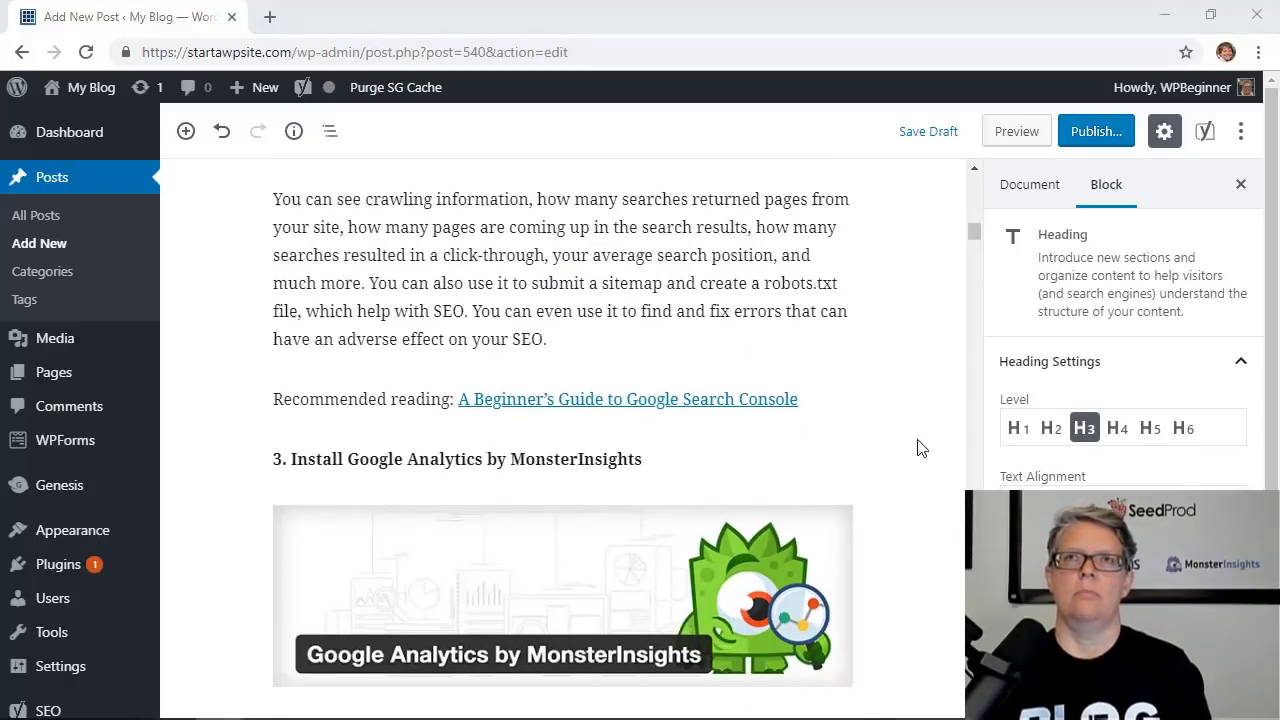
{"action": "scroll", "coordinate": [920, 448], "scroll_direction": "down", "scroll_amount": 1}
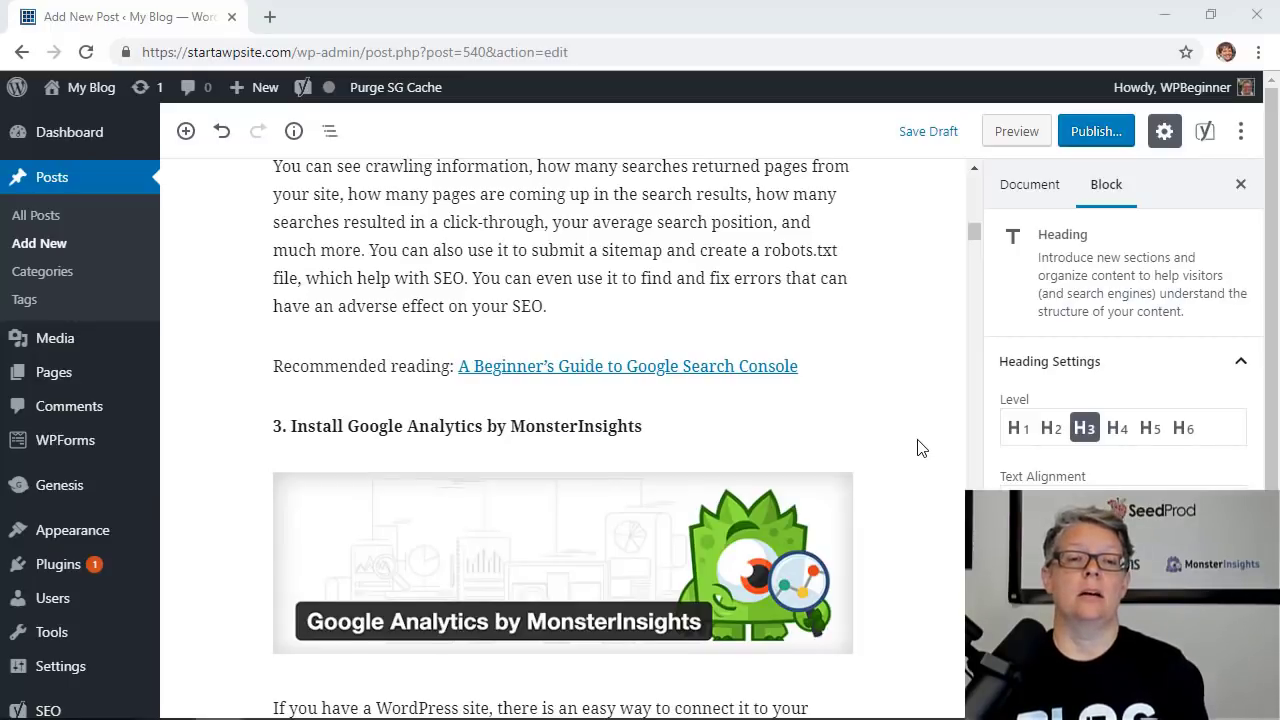
{"action": "scroll", "coordinate": [920, 448], "scroll_direction": "down", "scroll_amount": 4}
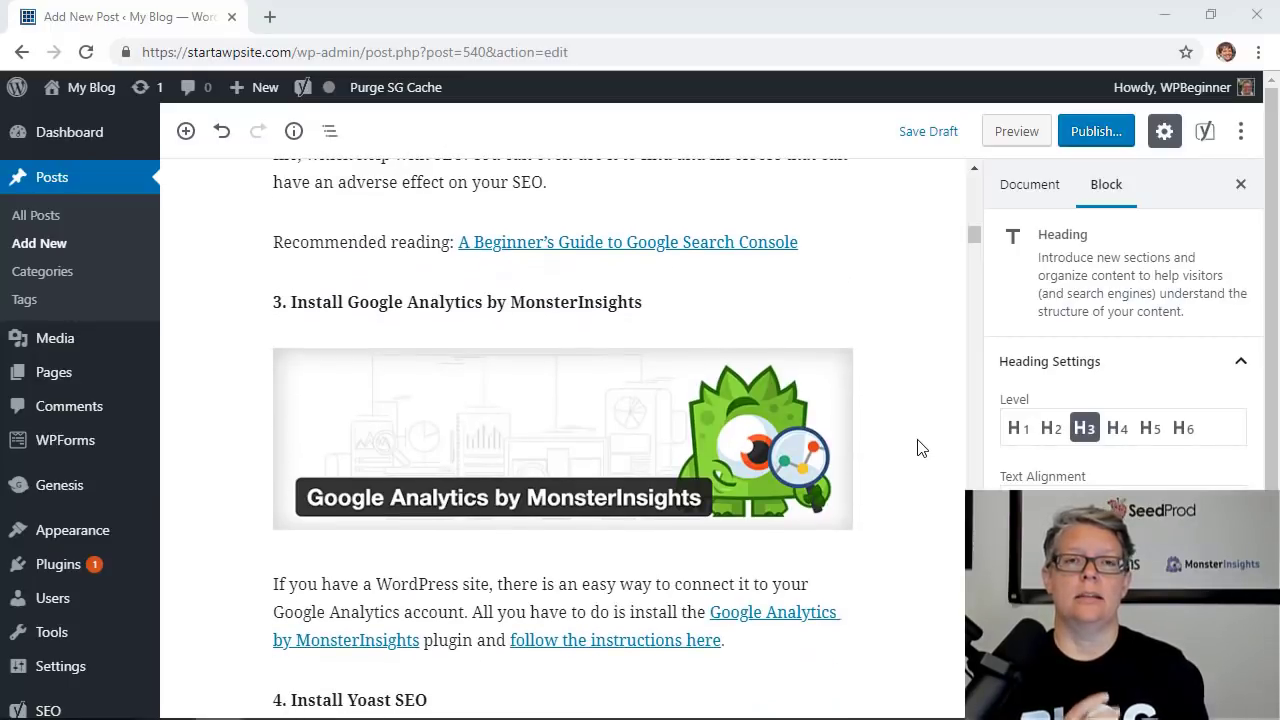
In the On Page SEO folder, rename the image file 3216545.png to "yoast plugin.png" and return to the browser.
{"action": "left_click", "coordinate": [806, 324]}
{"action": "scroll", "coordinate": [806, 324], "scroll_direction": "down", "scroll_amount": 1}
{"action": "left_click", "coordinate": [1106, 186]}
{"action": "left_click", "coordinate": [686, 380]}
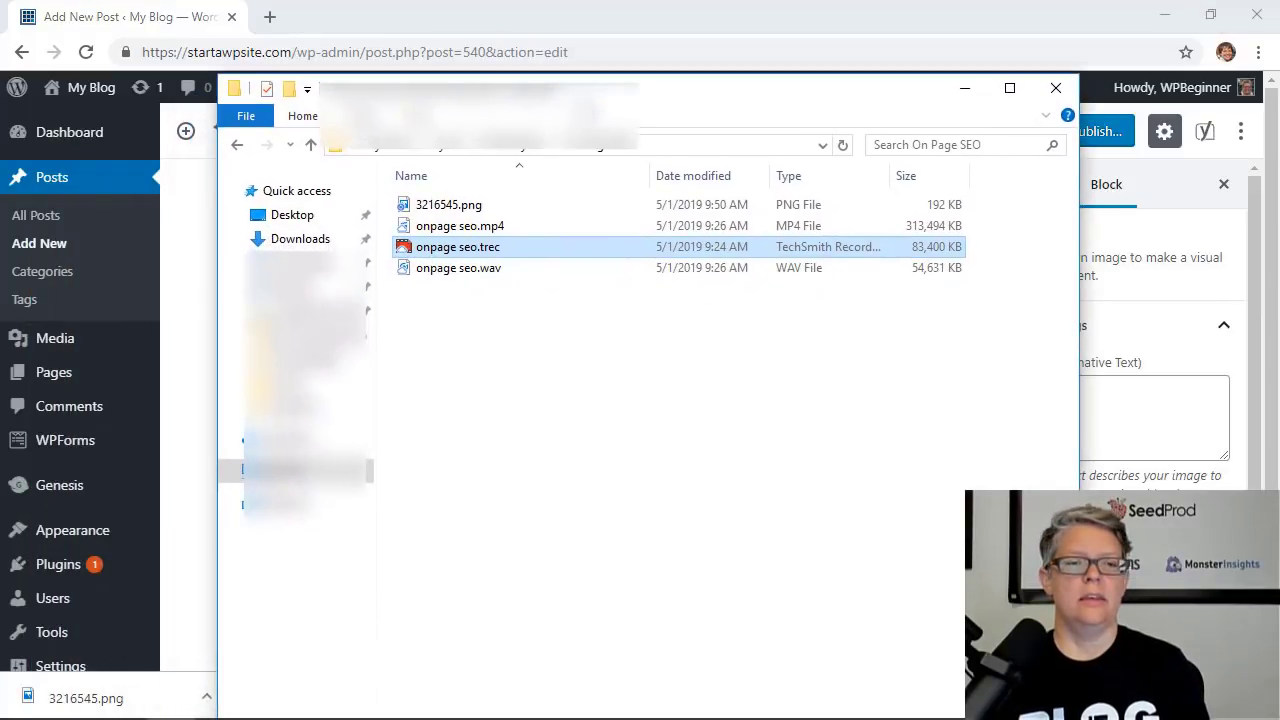
{"action": "left_click", "coordinate": [452, 206]}
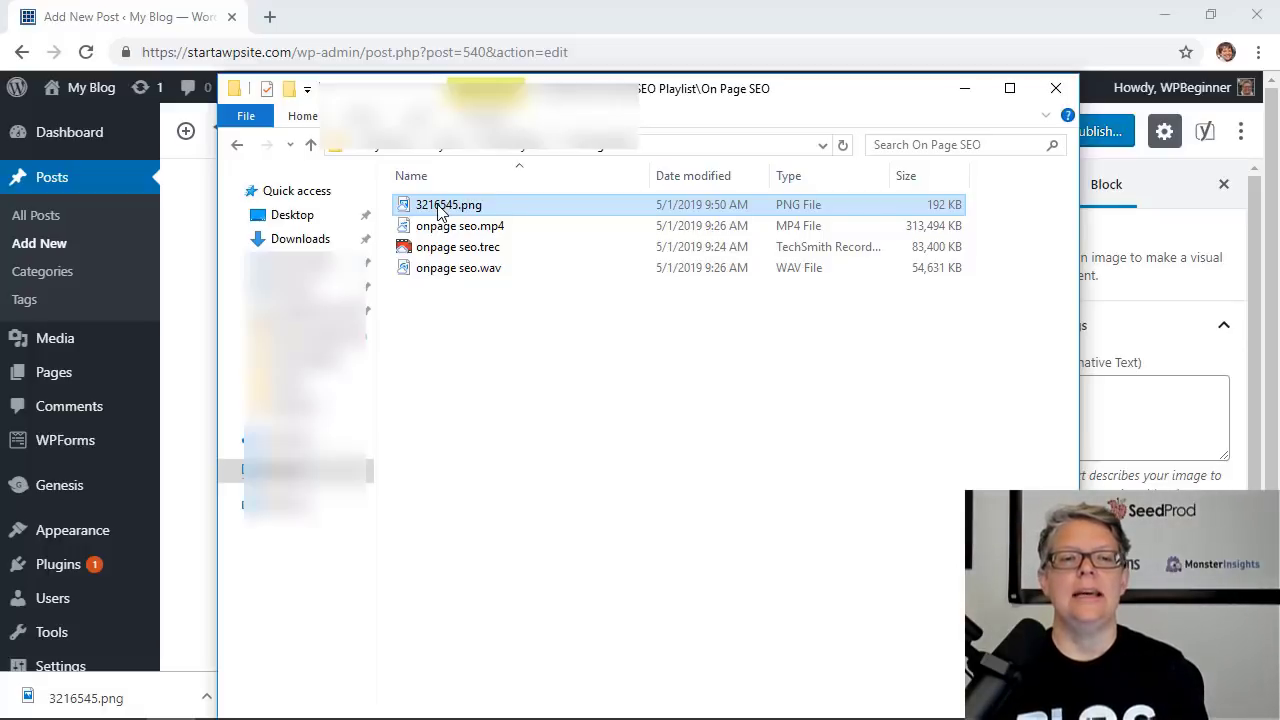
{"action": "left_click", "coordinate": [441, 206]}
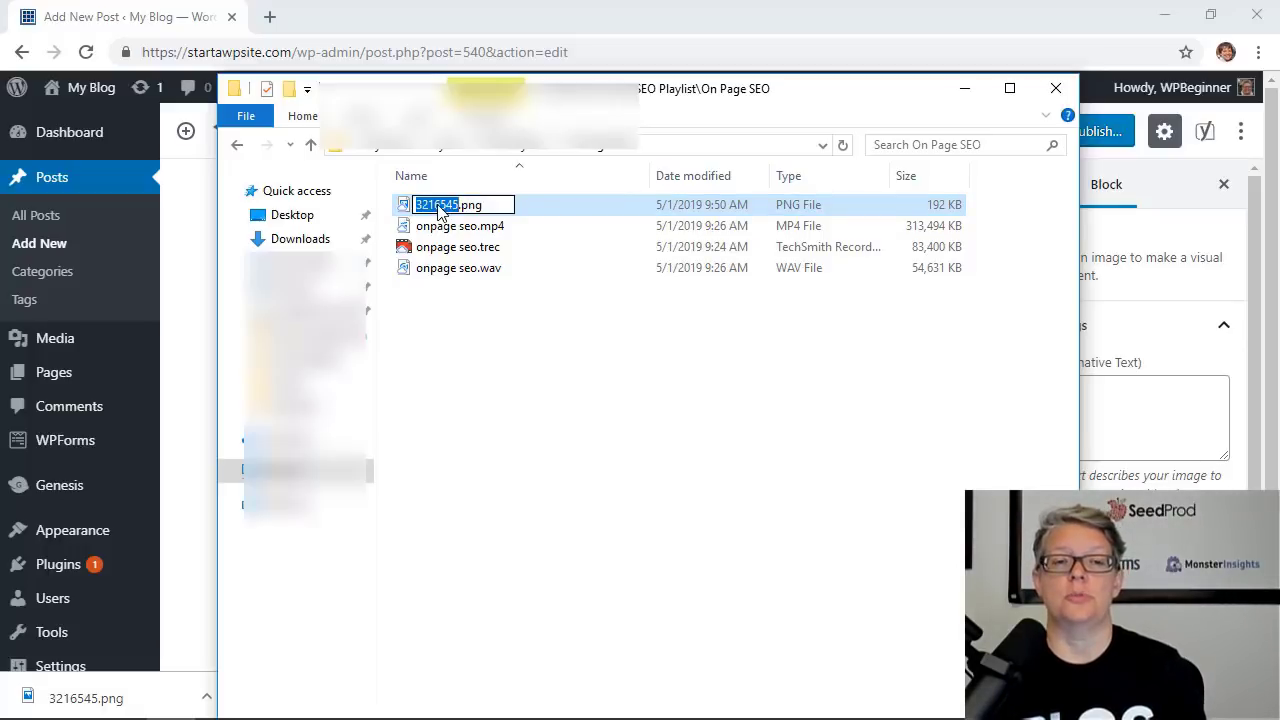
{"action": "type", "text": "yoast plugin"}
{"action": "key", "text": "Return"}
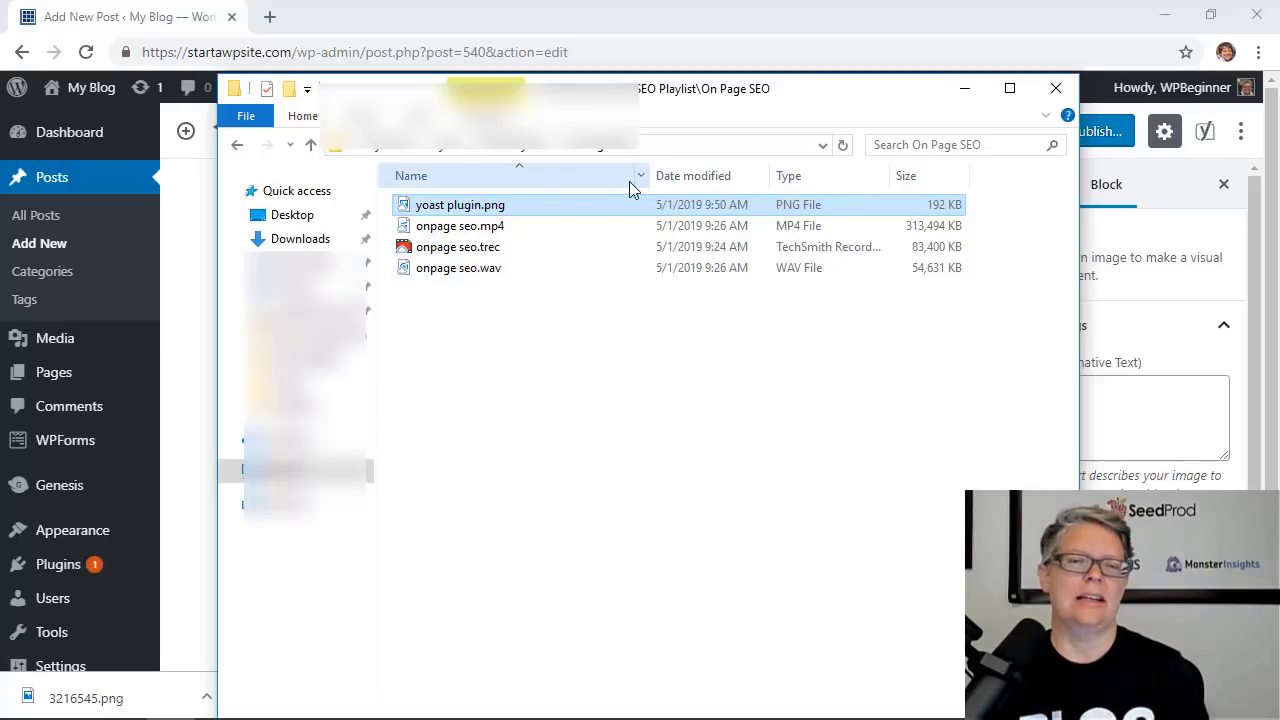
{"action": "left_click", "coordinate": [974, 93]}
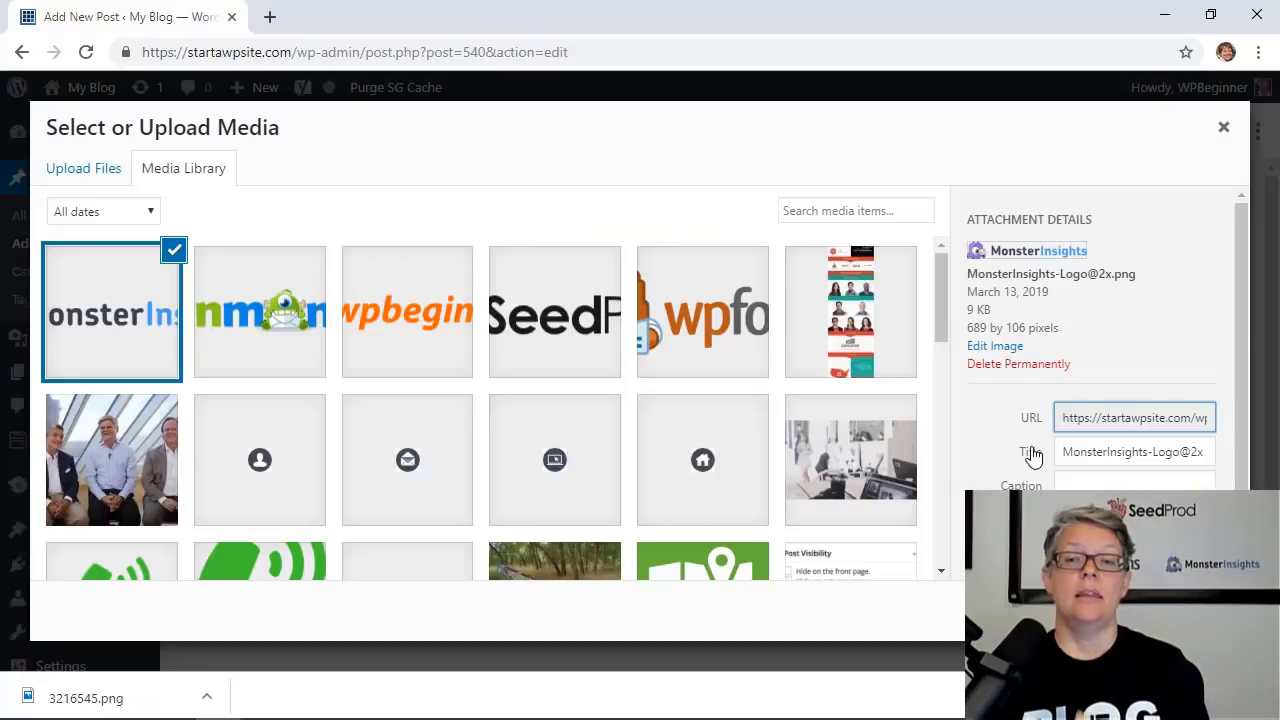
Set the alt text of the MonsterInsights logo in the media library to "monsterinsights logo".
{"action": "scroll", "coordinate": [1025, 460], "scroll_direction": "down", "scroll_amount": 2}
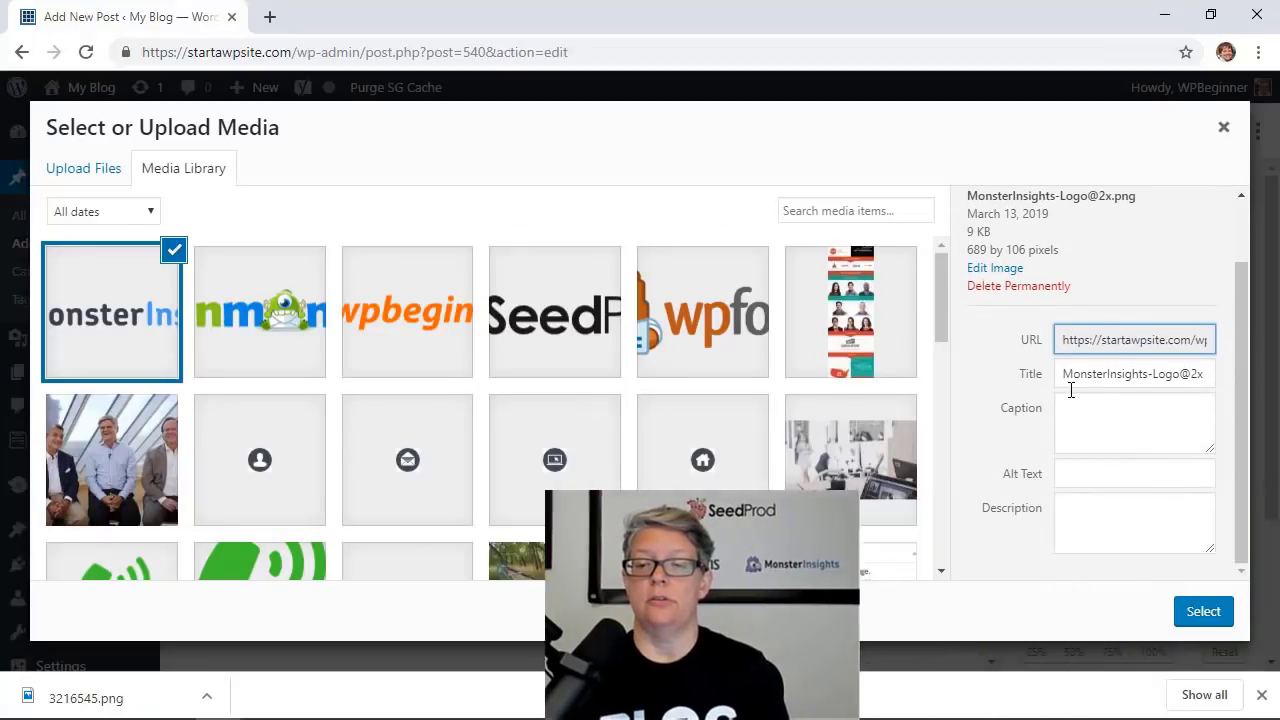
{"action": "left_click", "coordinate": [1077, 472]}
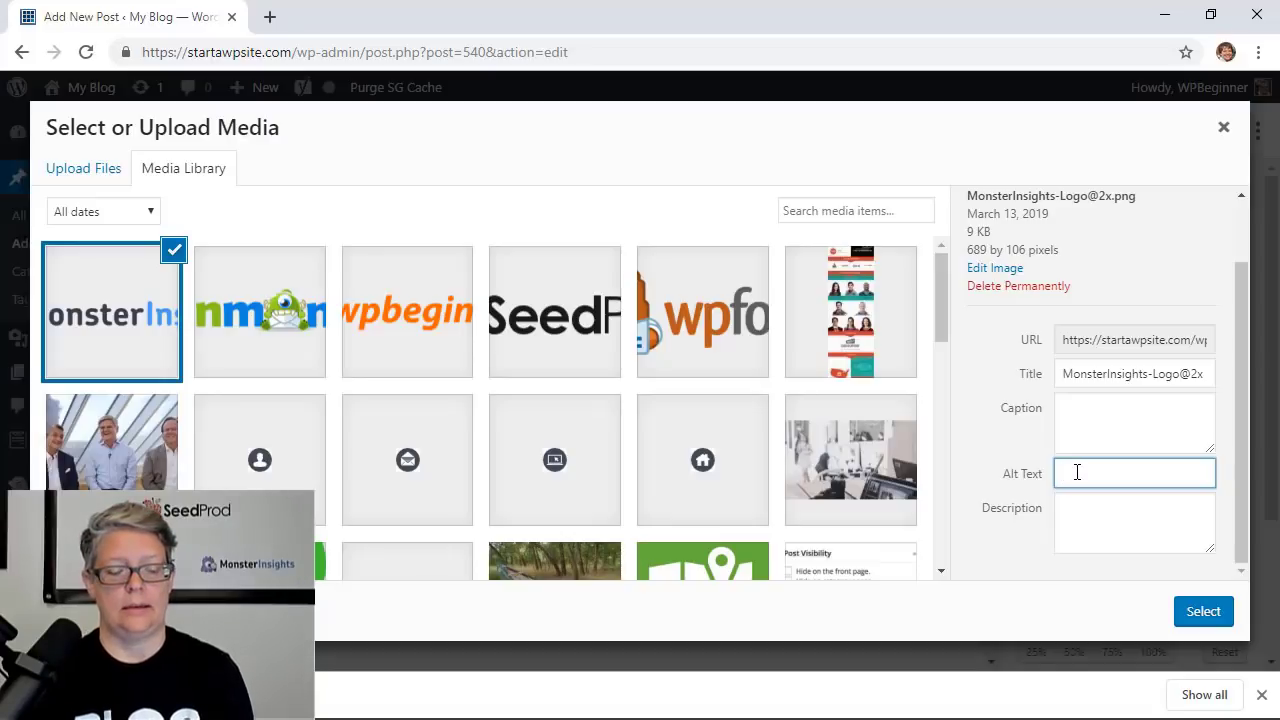
{"action": "type", "text": "monsterinsights logo"}
Shorten the logo image's title to "MonsterInsights" and confirm the image selection.
{"action": "left_click", "coordinate": [1126, 375]}
{"action": "key", "text": "BackSpace"}
{"action": "key", "text": "BackSpace"}
{"action": "key", "text": "BackSpace"}
{"action": "key", "text": "BackSpace"}
{"action": "key", "text": "BackSpace"}
{"action": "key", "text": "BackSpace"}
{"action": "key", "text": "BackSpace"}
{"action": "key", "text": "BackSpace"}
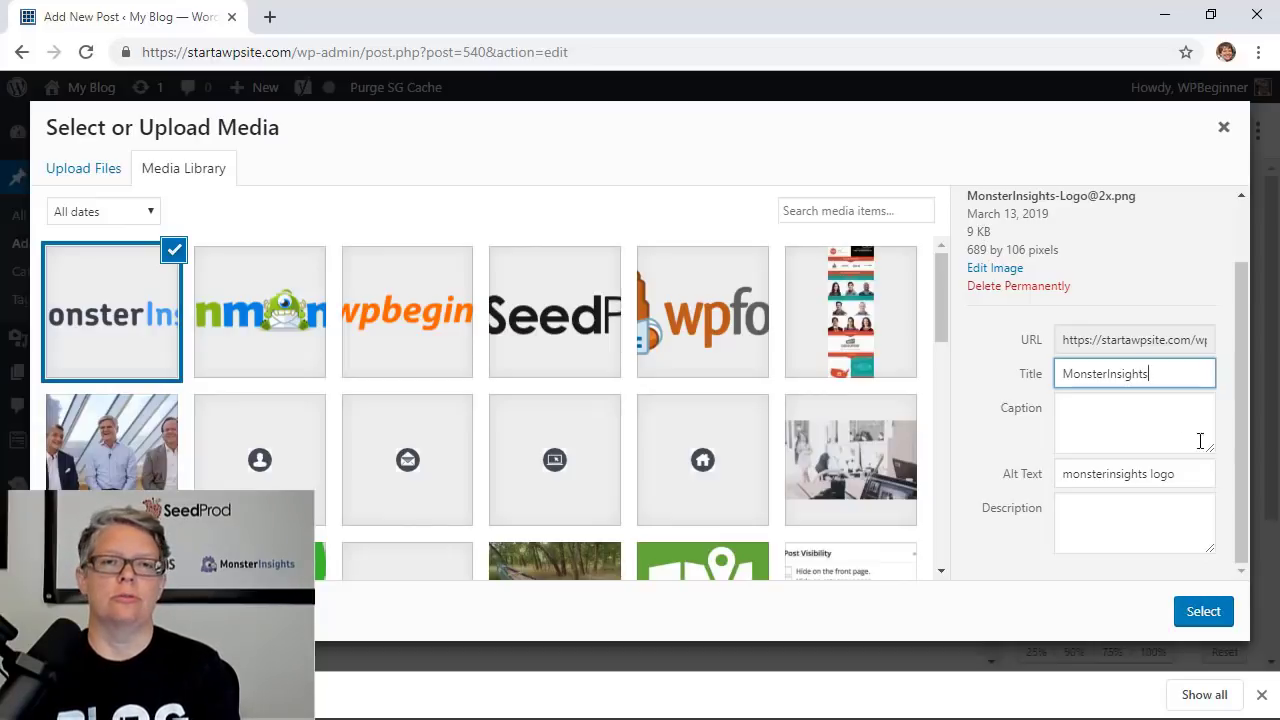
{"action": "left_click", "coordinate": [1204, 611]}
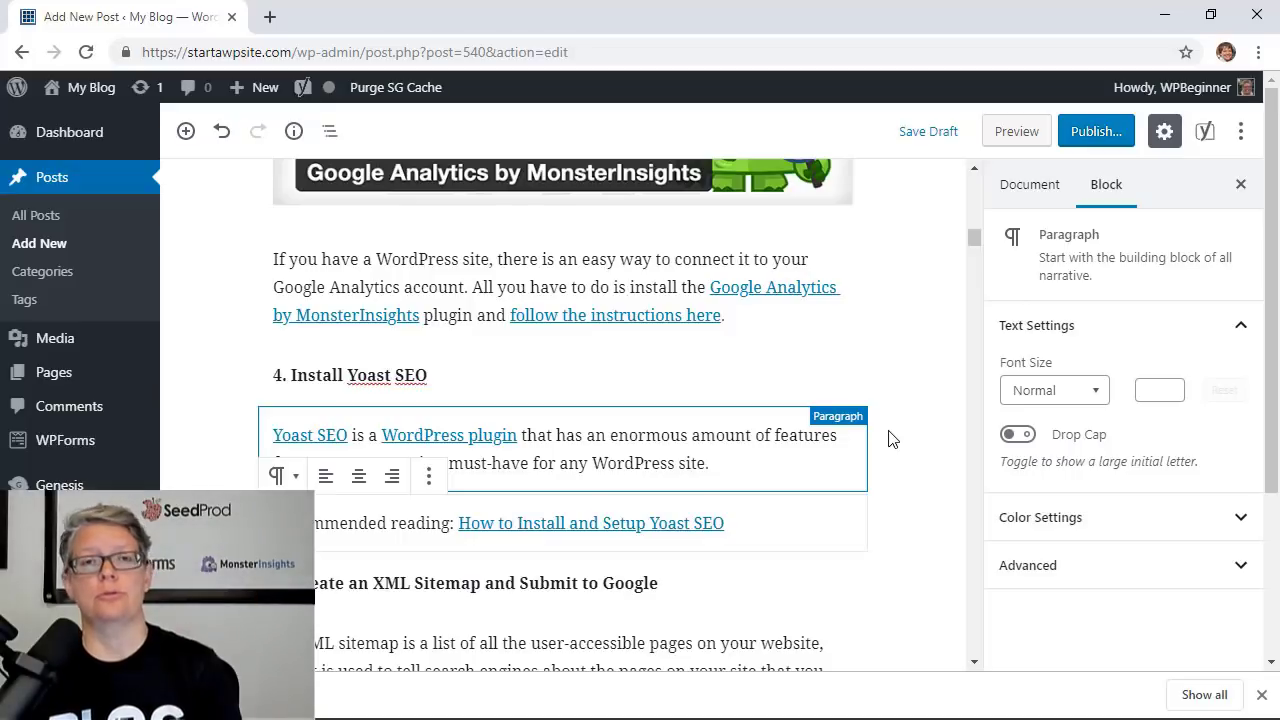
Open the meta description in the Yoast SEO snippet preview below the post for editing.
{"action": "scroll", "coordinate": [893, 440], "scroll_direction": "down", "scroll_amount": 1}
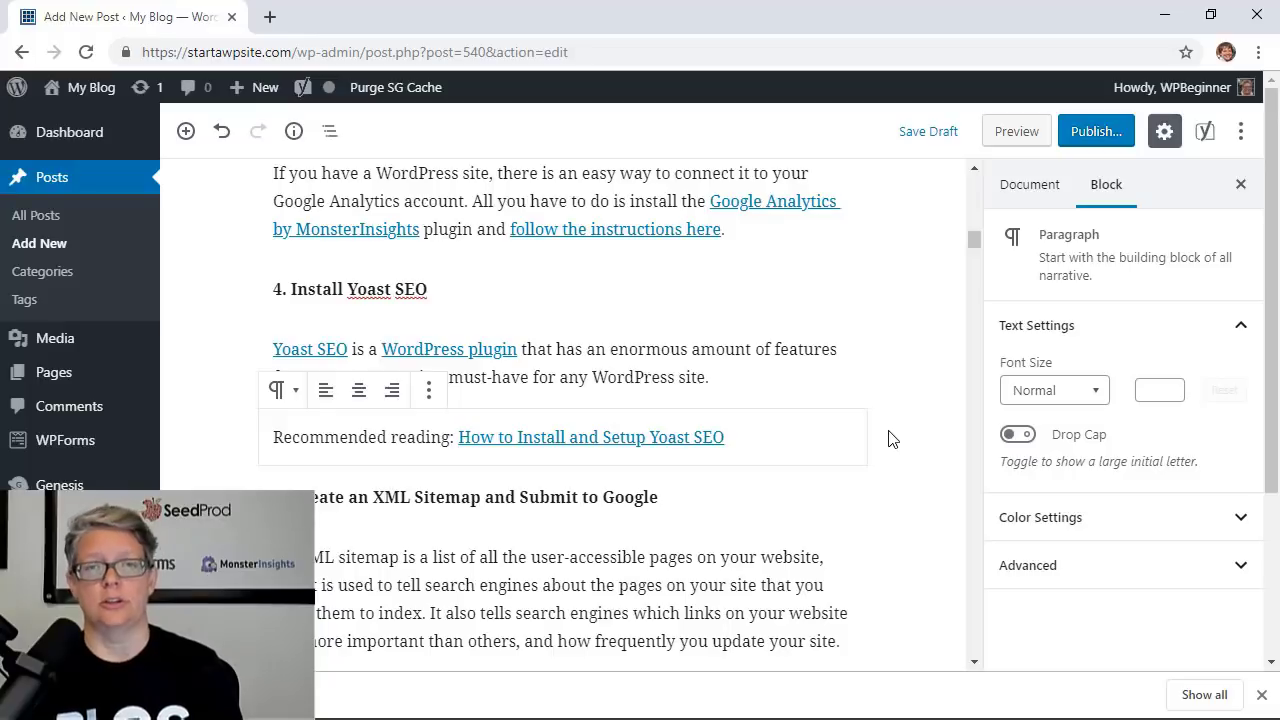
{"action": "scroll", "coordinate": [893, 440], "scroll_direction": "down", "scroll_amount": 1}
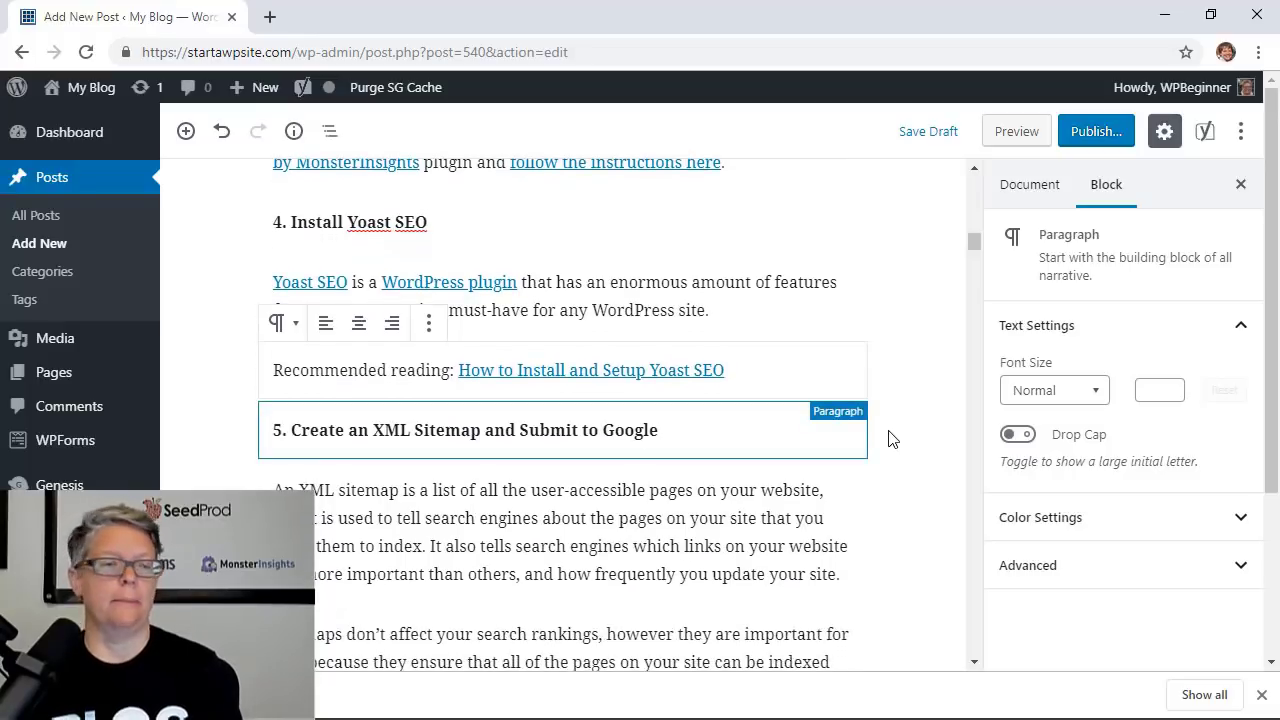
{"action": "scroll", "coordinate": [893, 440], "scroll_direction": "down", "scroll_amount": 15}
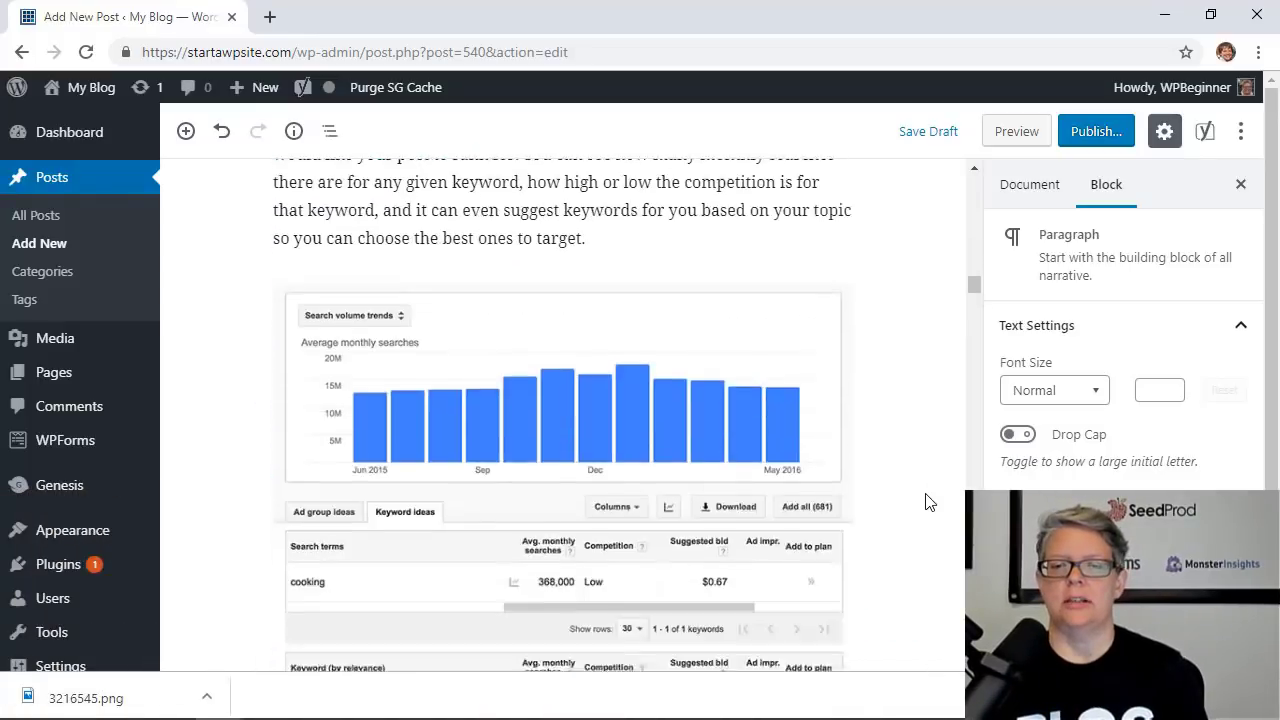
{"action": "scroll", "coordinate": [925, 502], "scroll_direction": "down", "scroll_amount": 20}
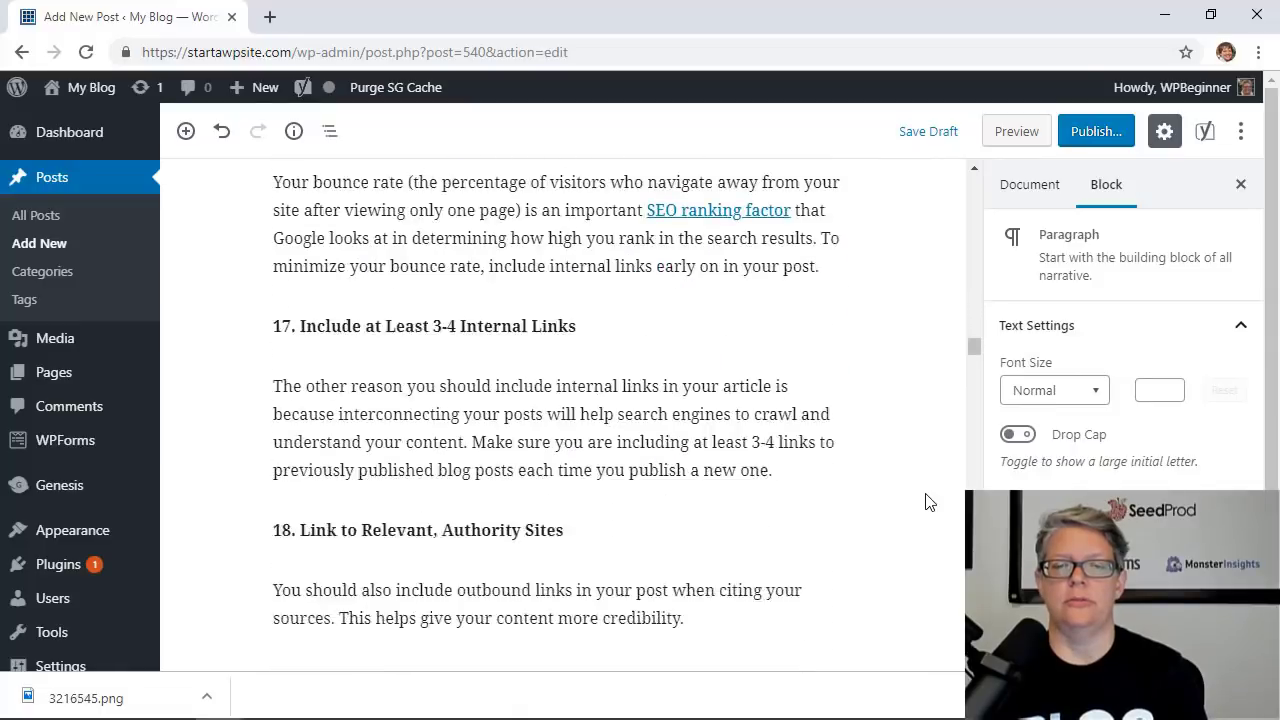
{"action": "scroll", "coordinate": [925, 502], "scroll_direction": "down", "scroll_amount": 20}
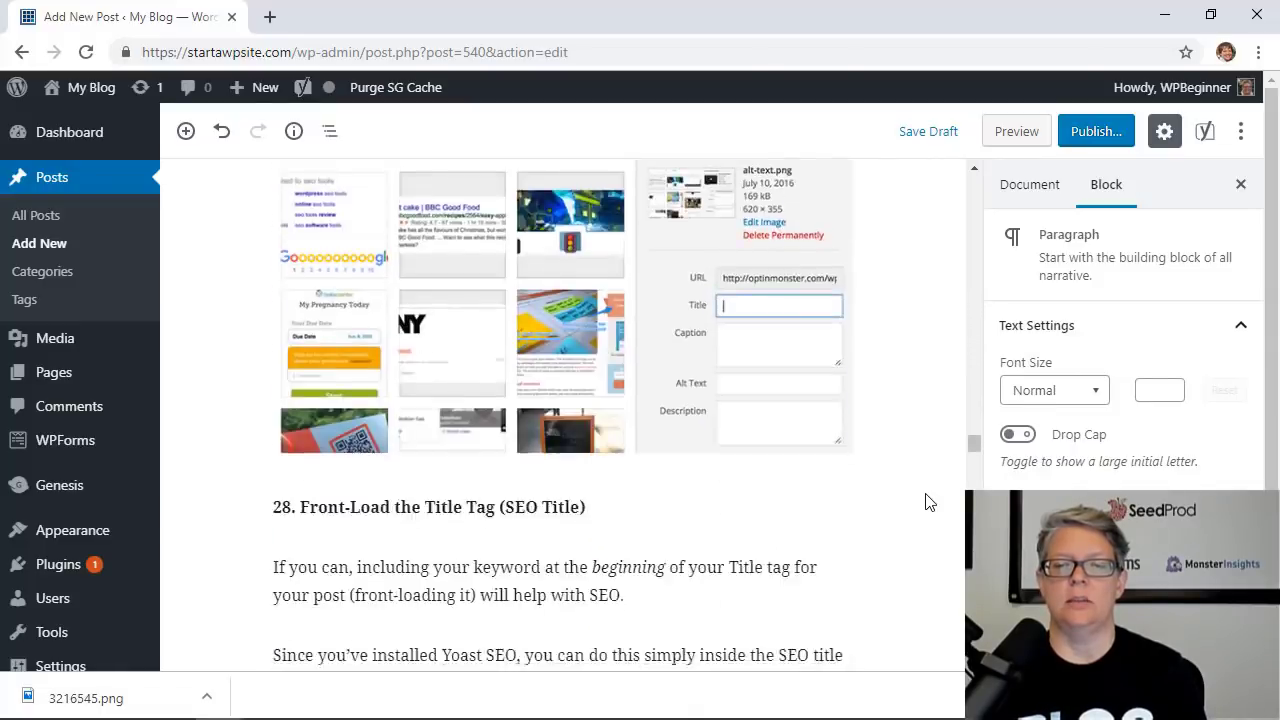
{"action": "scroll", "coordinate": [925, 502], "scroll_direction": "down", "scroll_amount": 20}
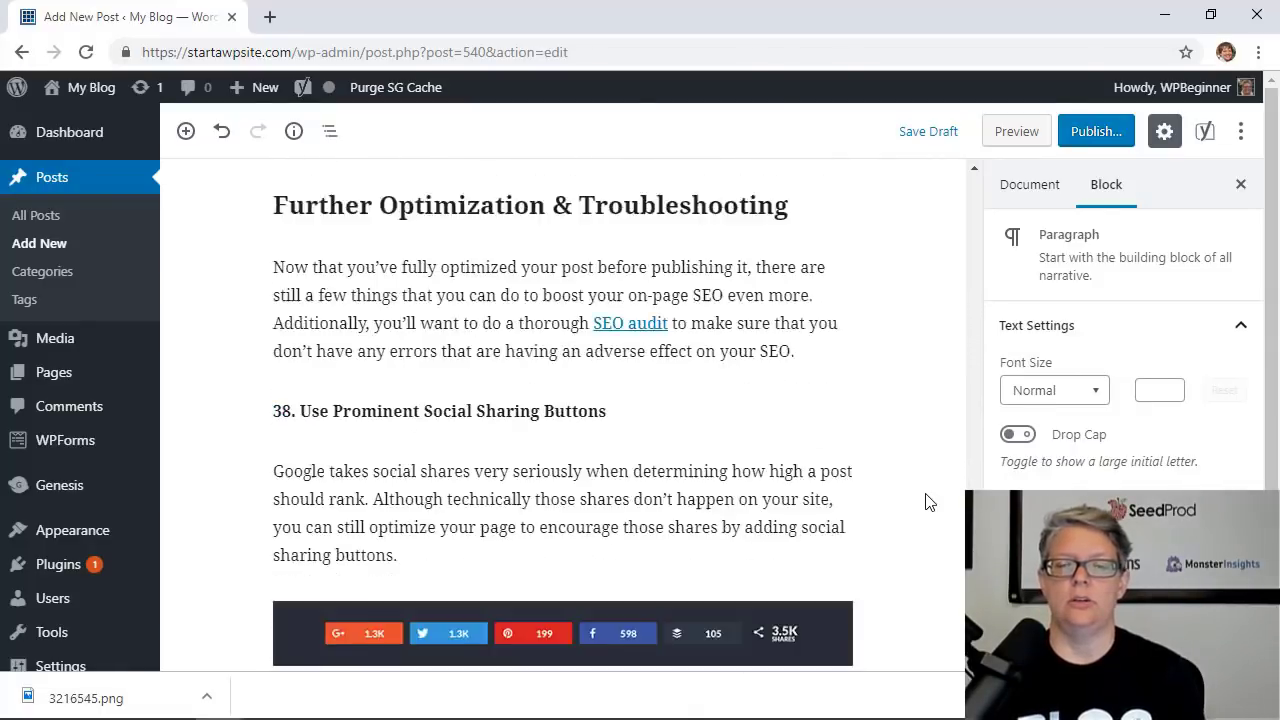
{"action": "scroll", "coordinate": [925, 502], "scroll_direction": "down", "scroll_amount": 20}
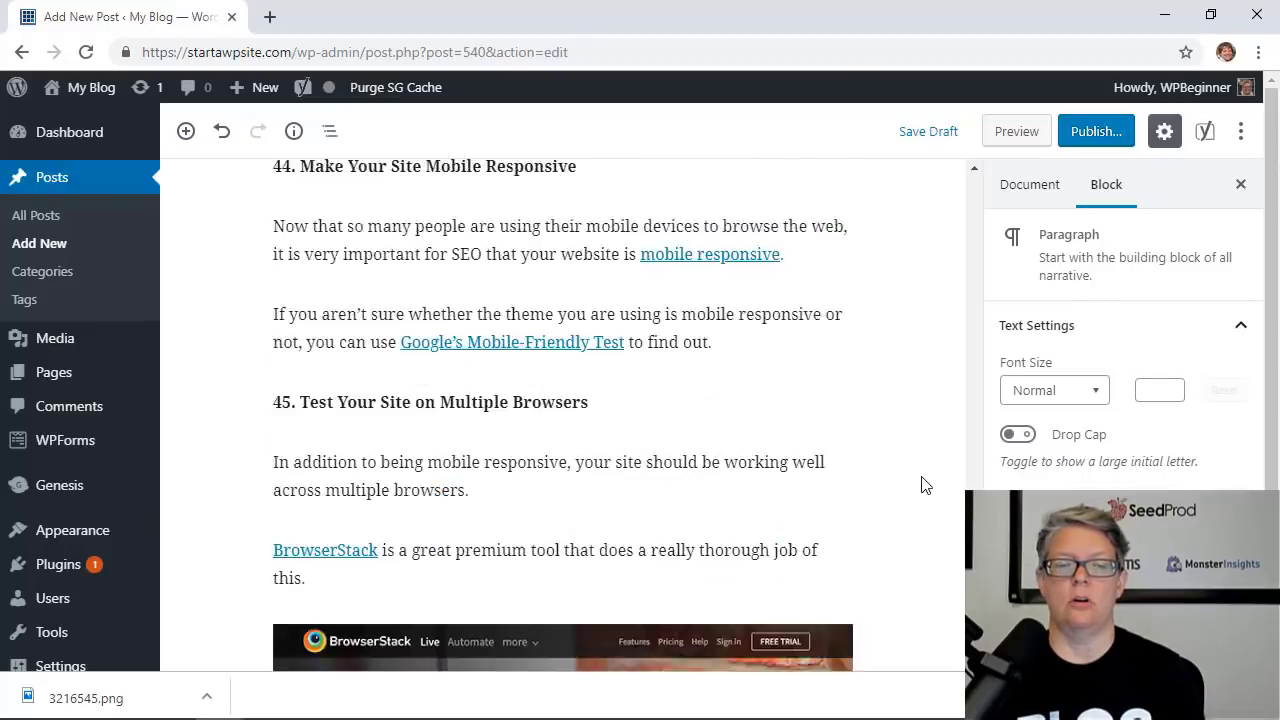
{"action": "scroll", "coordinate": [925, 485], "scroll_direction": "down", "scroll_amount": 20}
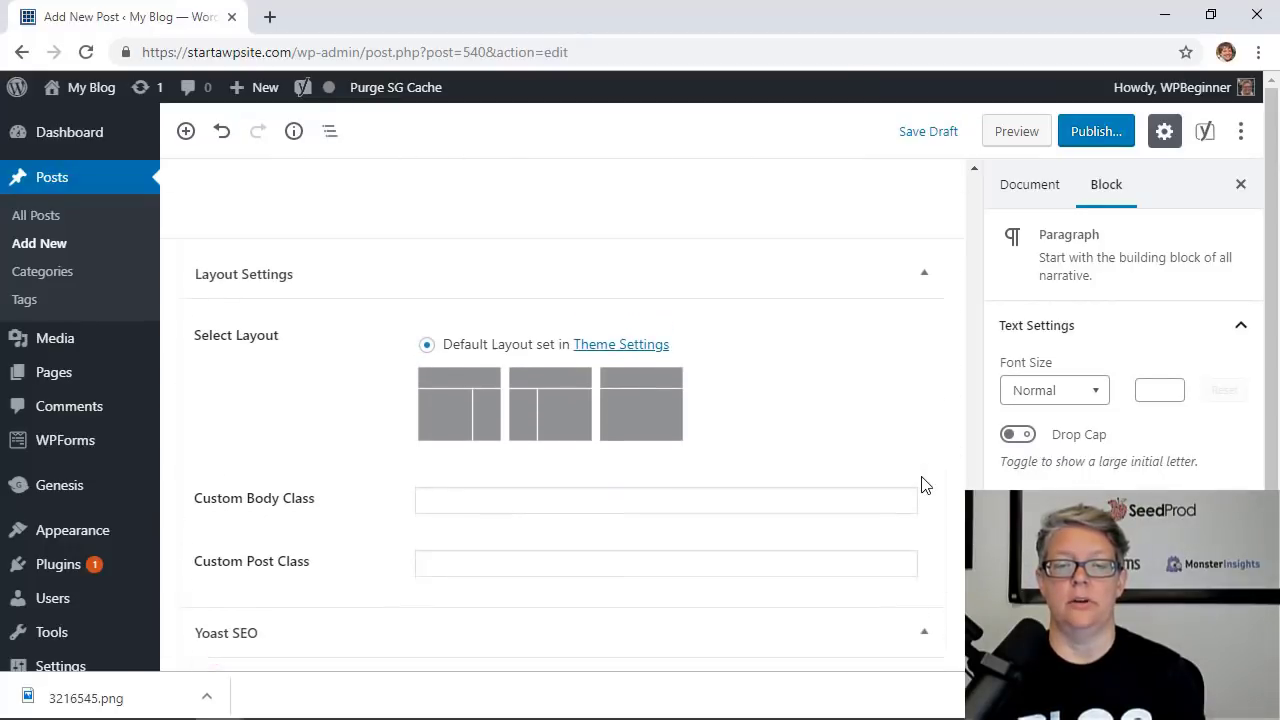
{"action": "scroll", "coordinate": [922, 485], "scroll_direction": "down", "scroll_amount": 5}
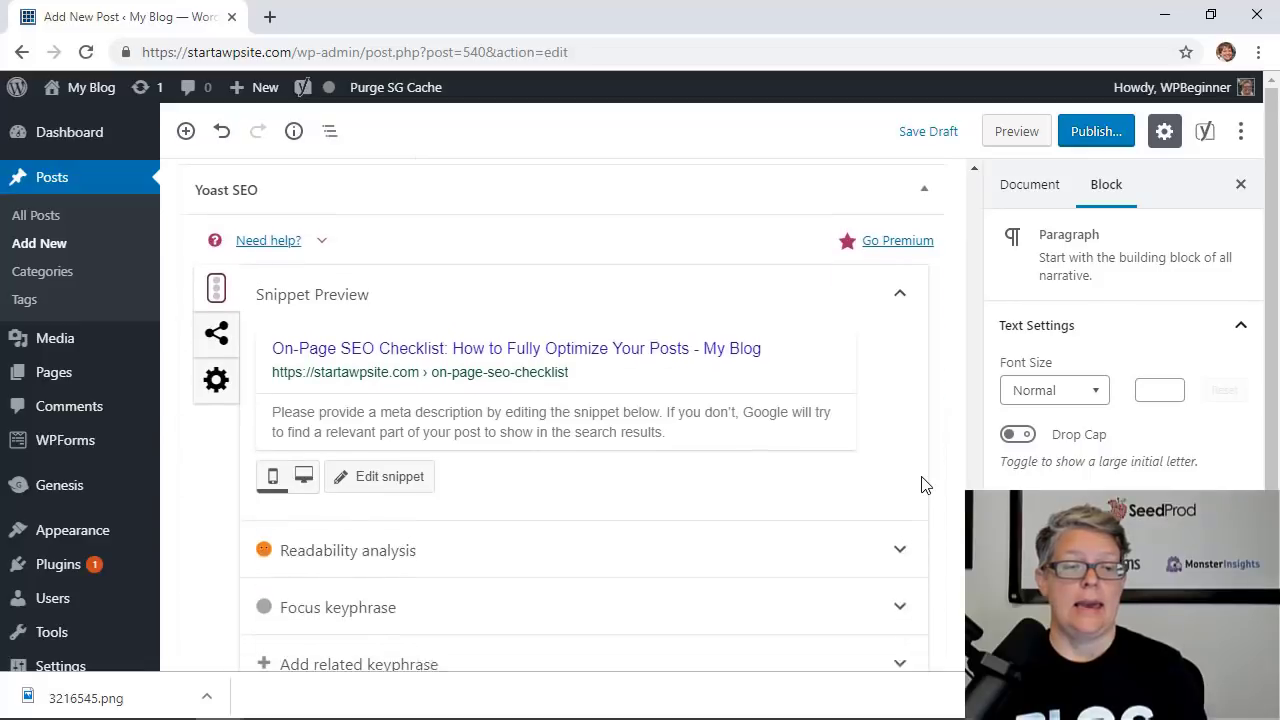
{"action": "scroll", "coordinate": [925, 485], "scroll_direction": "down", "scroll_amount": 1}
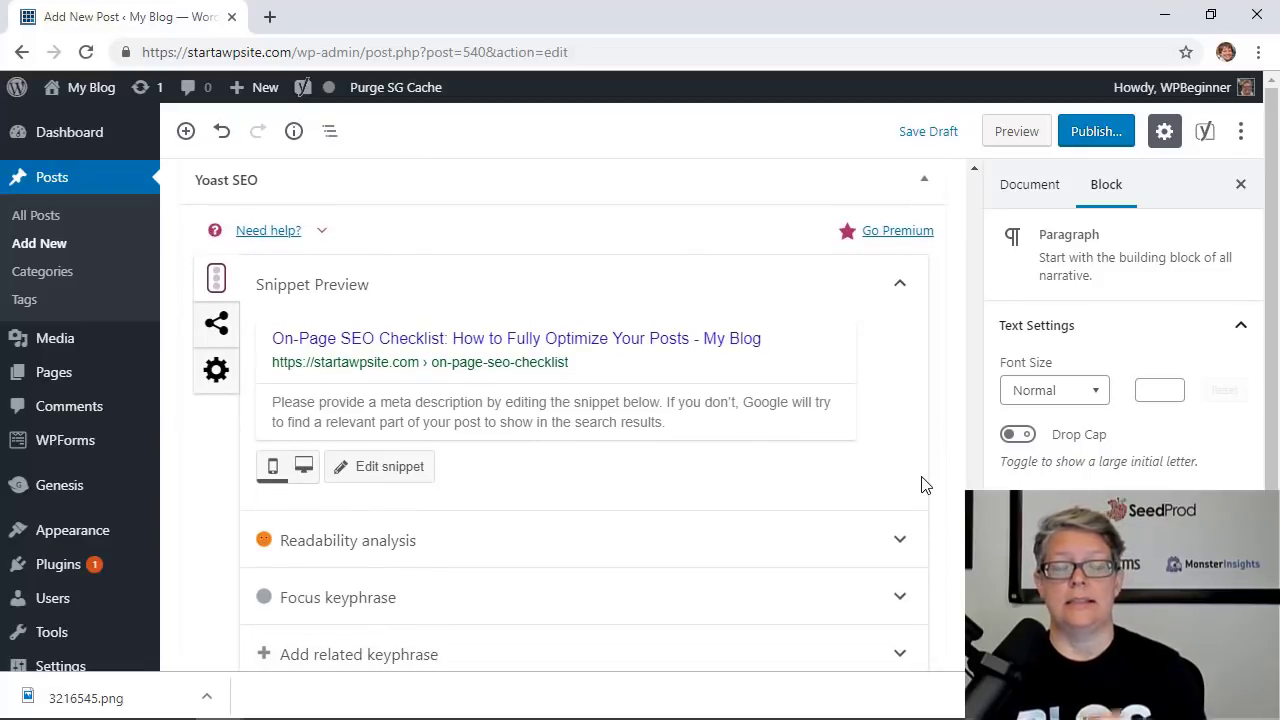
{"action": "scroll", "coordinate": [925, 485], "scroll_direction": "down", "scroll_amount": 1}
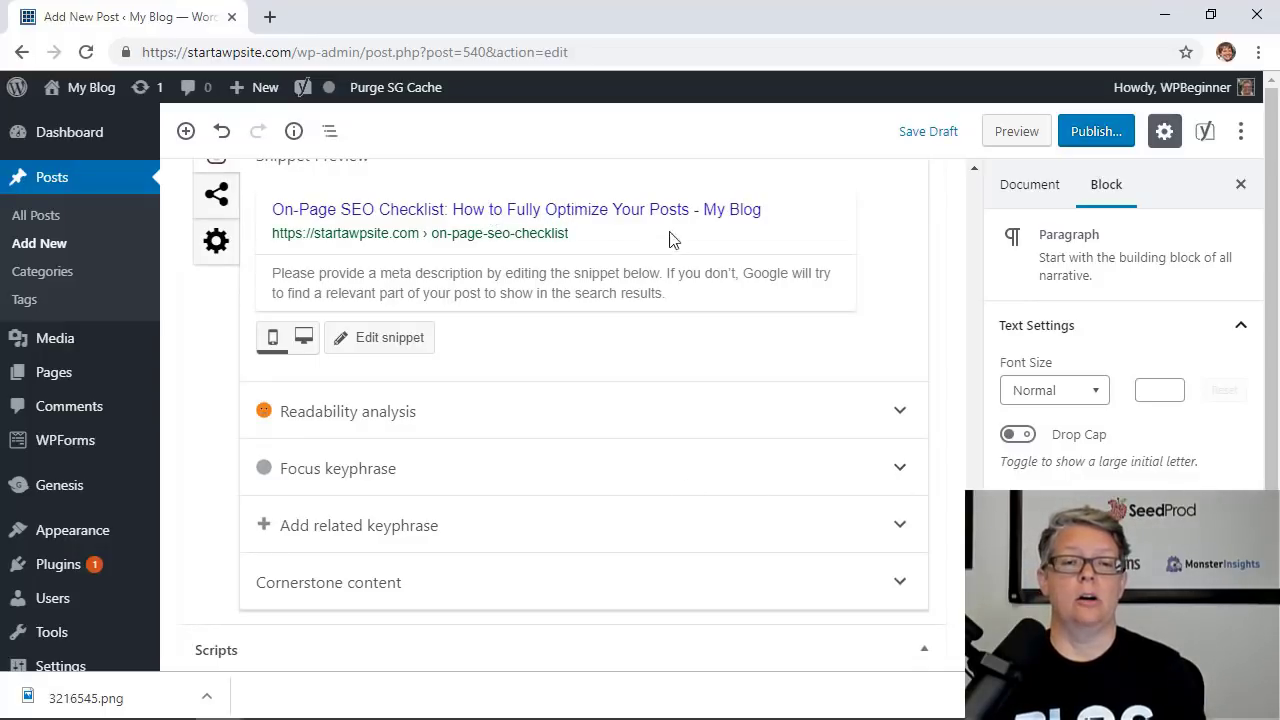
{"action": "left_click", "coordinate": [490, 287]}
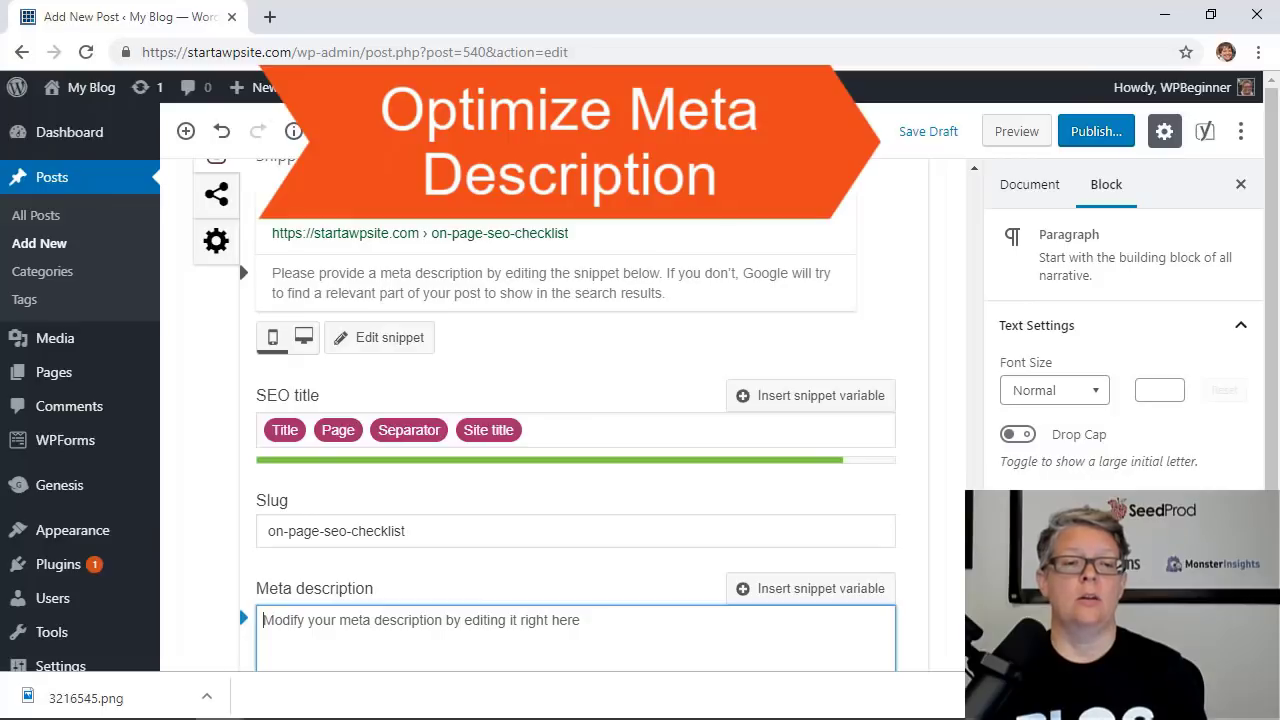
Search Google for "onpage seo checklist" in a new browser tab.
{"action": "left_click", "coordinate": [268, 16]}
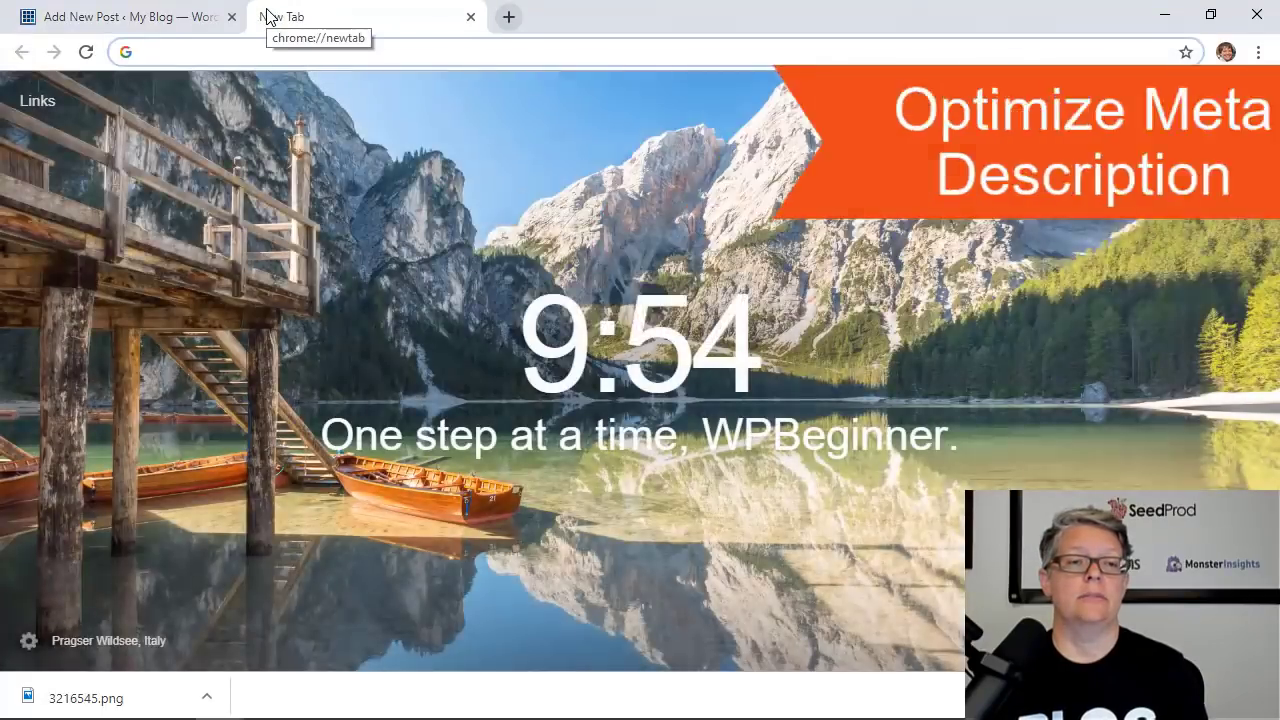
{"action": "type", "text": "onpage seo "}
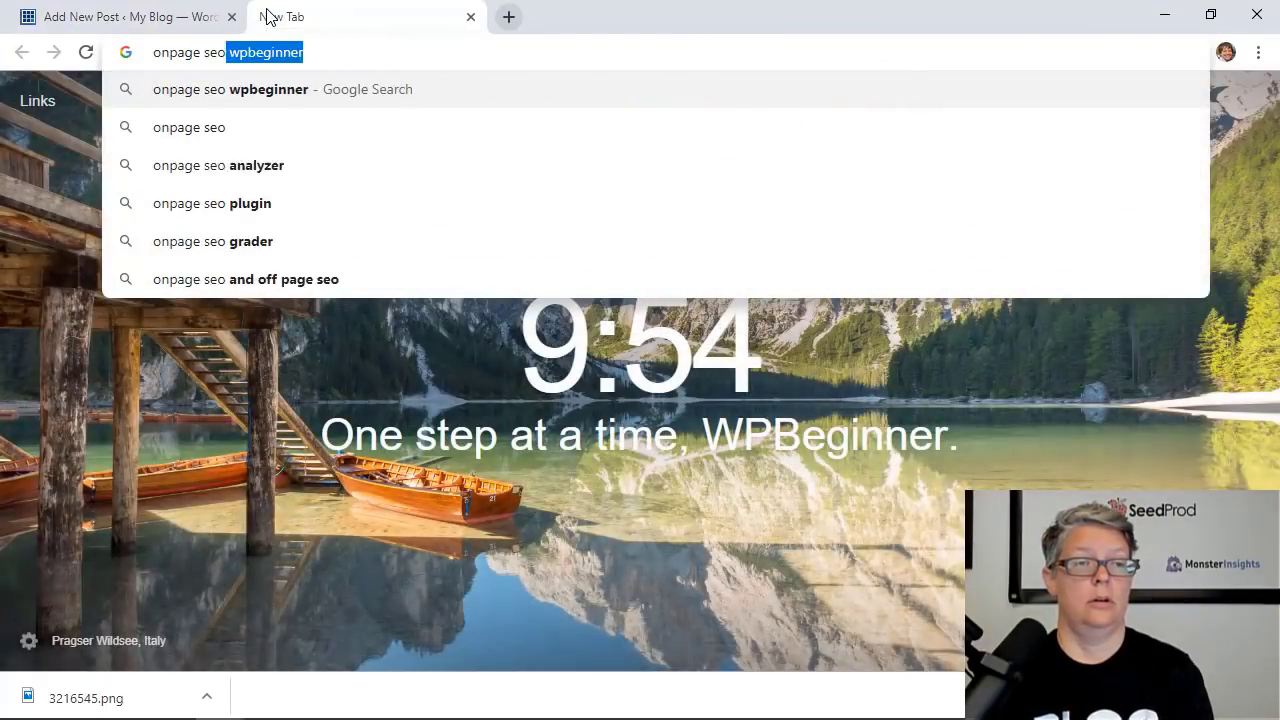
{"action": "type", "text": "checklist"}
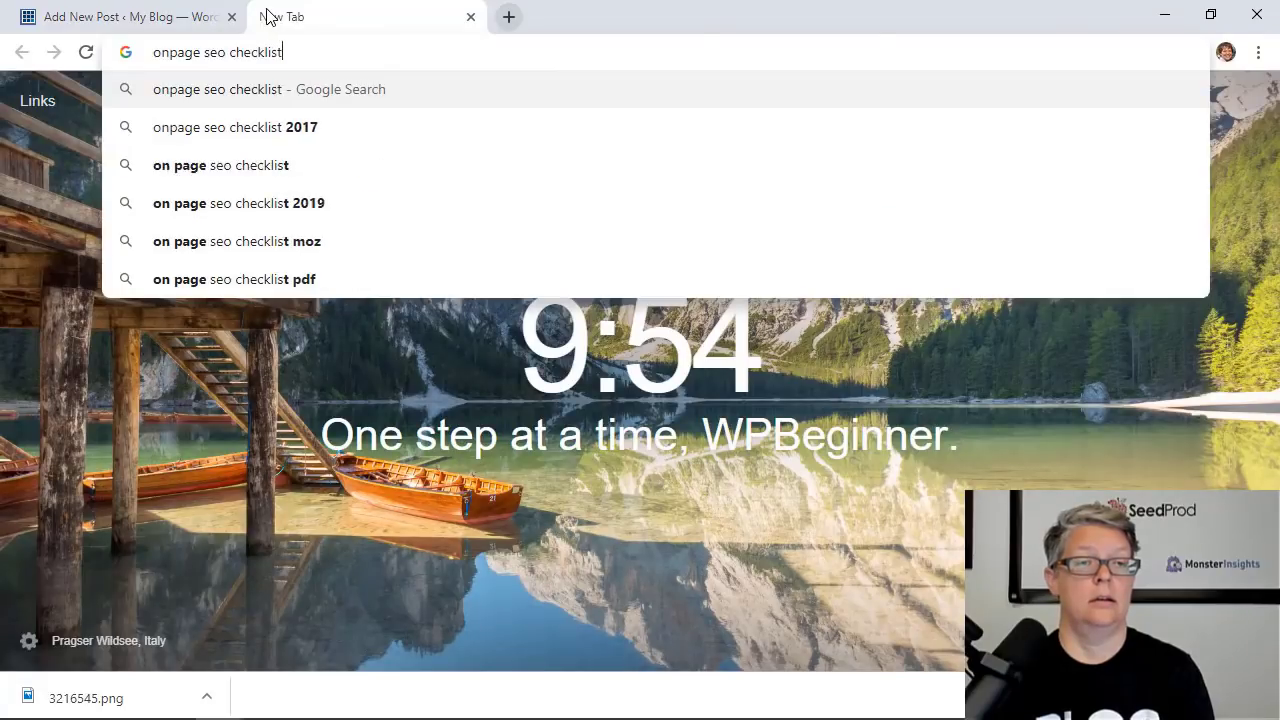
{"action": "key", "text": "Return"}
Highlight the description text under the Backlinko search result as an example of a meta description.
{"action": "scroll", "coordinate": [349, 306], "scroll_direction": "down", "scroll_amount": 5}
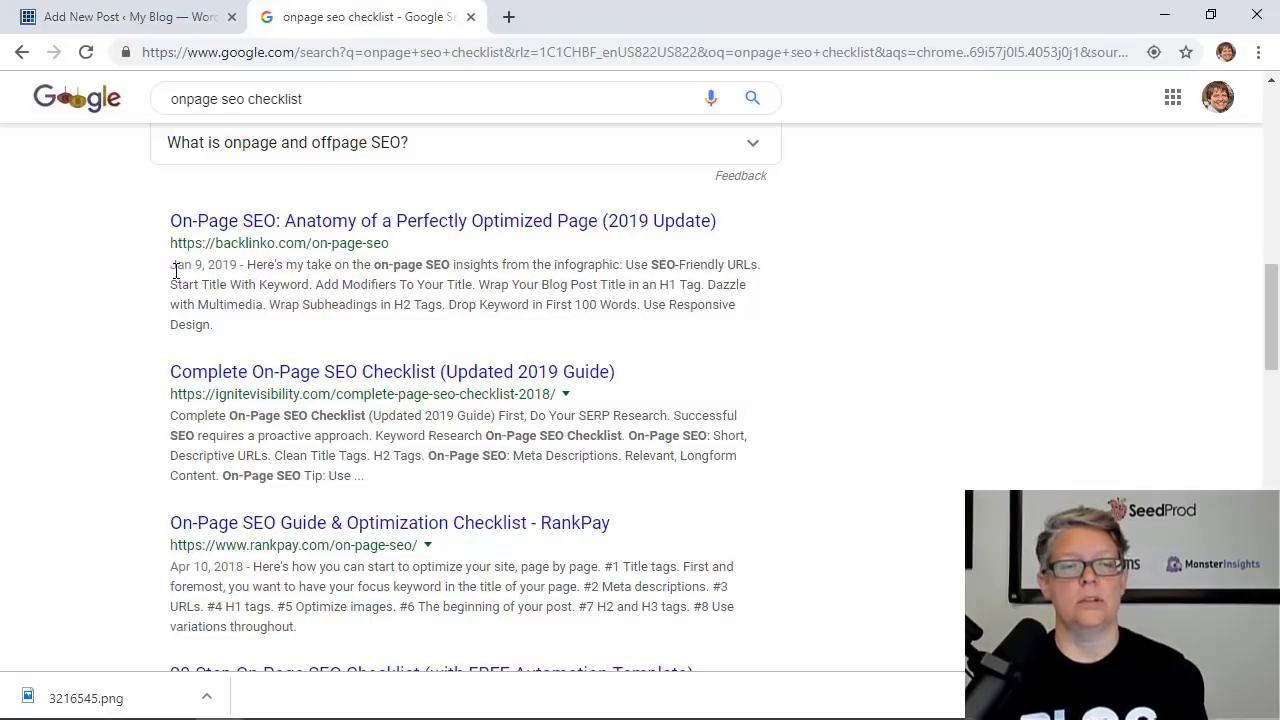
{"action": "left_click_drag", "start_coordinate": [175, 270], "coordinate": [240, 323]}
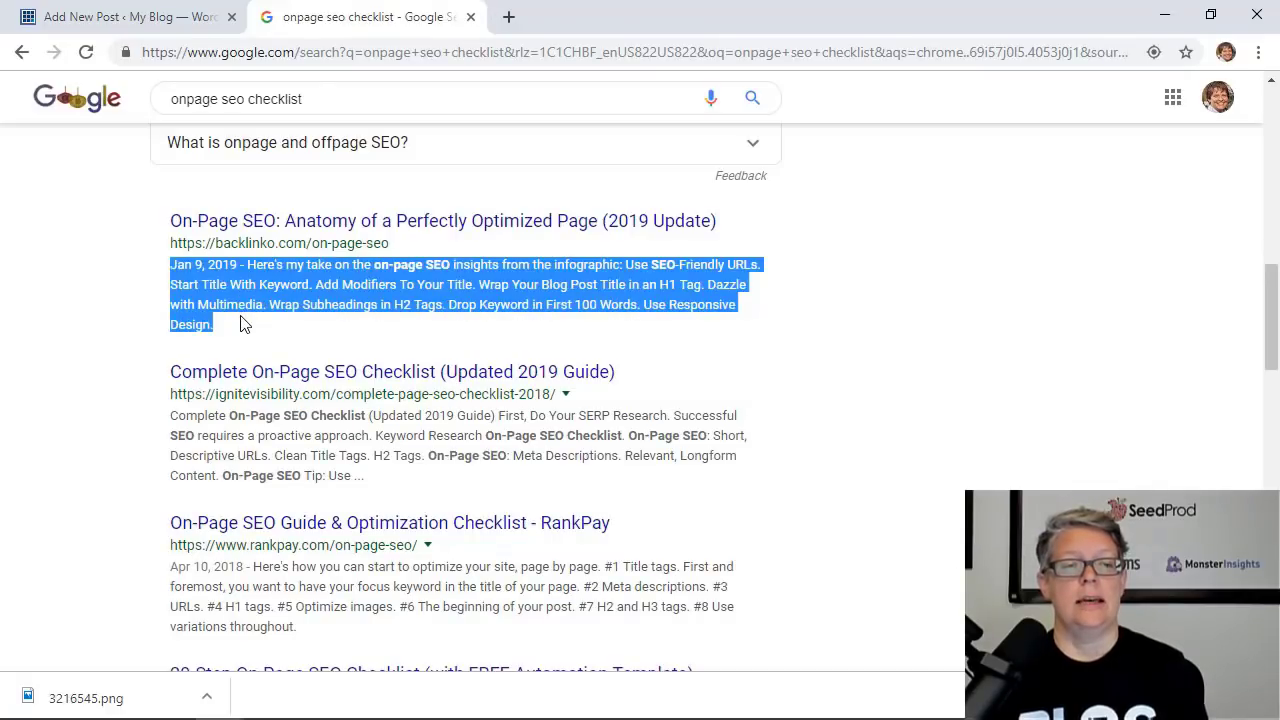
{"action": "left_click", "coordinate": [351, 328]}
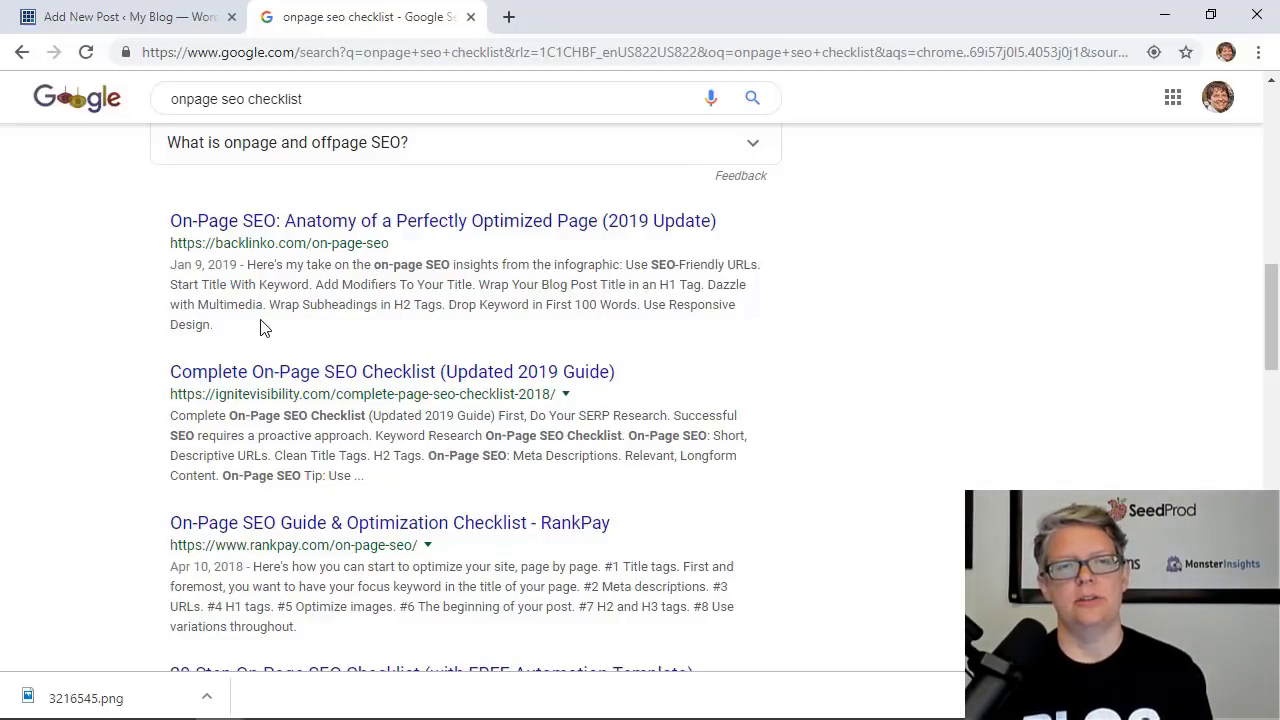
{"action": "left_click_drag", "start_coordinate": [264, 325], "coordinate": [251, 268]}
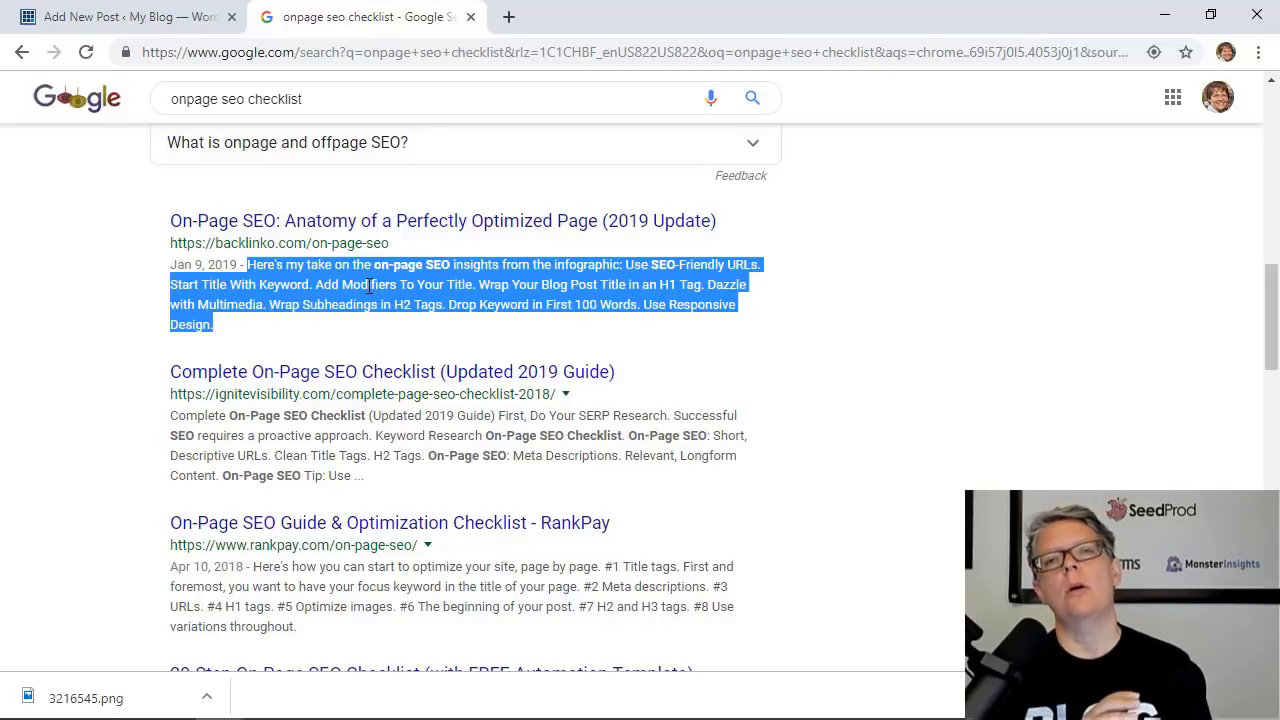
Return to the WordPress post and paste the copied text starting "Do you want to optimize your blog posts for search engines?" as the meta description.
{"action": "left_click", "coordinate": [160, 22]}
{"action": "right_click", "coordinate": [325, 524]}
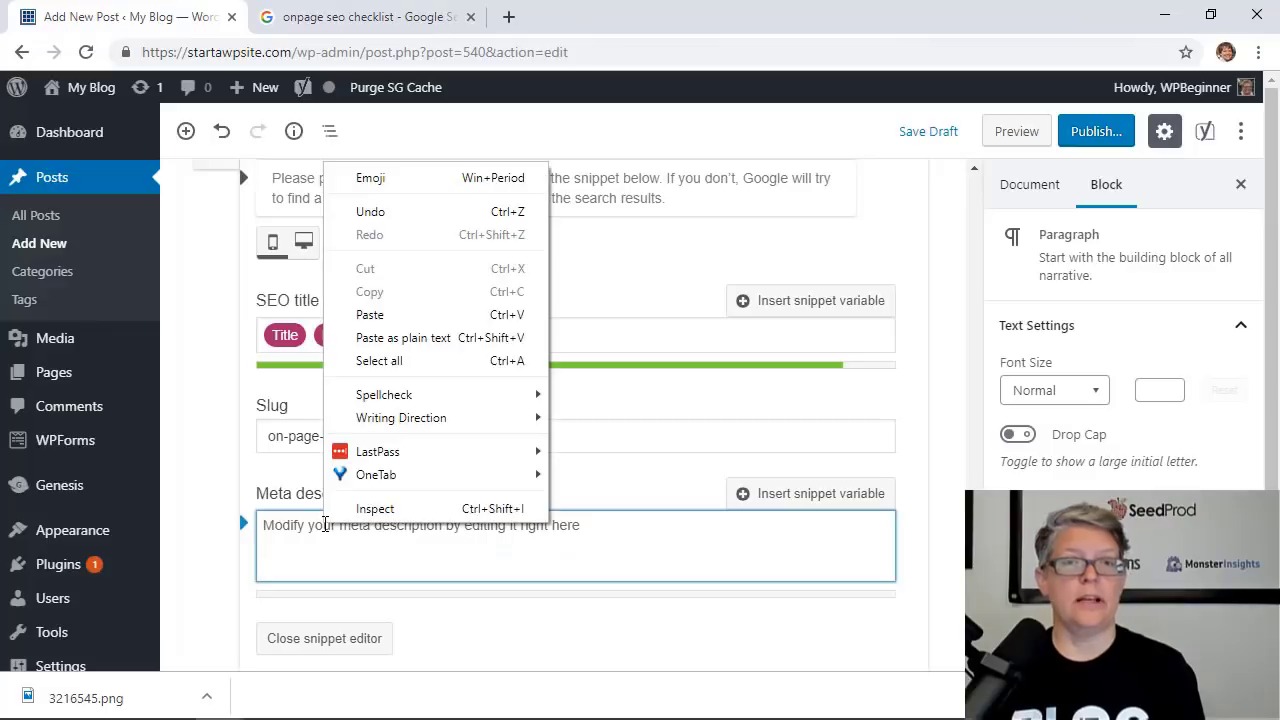
{"action": "left_click", "coordinate": [368, 314]}
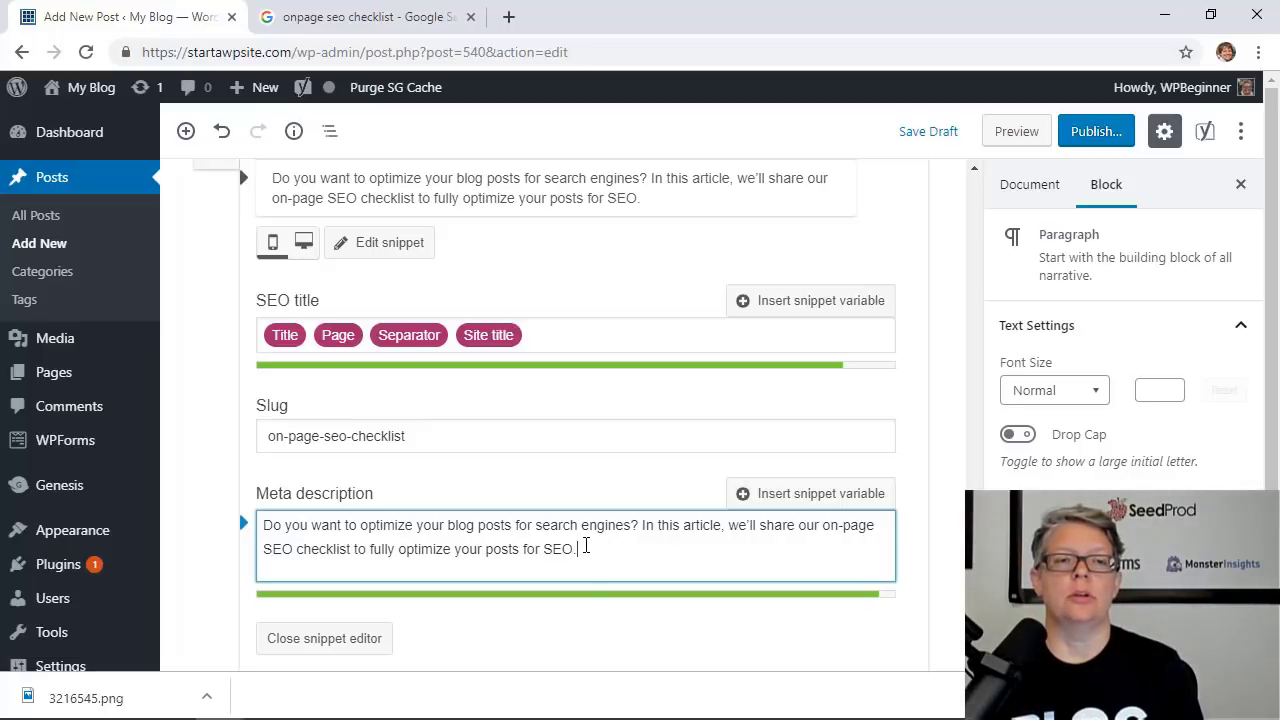
Try extending the meta description with "click now for" to test its length, and remove the added words again.
{"action": "scroll", "coordinate": [585, 545], "scroll_direction": "down", "scroll_amount": 1}
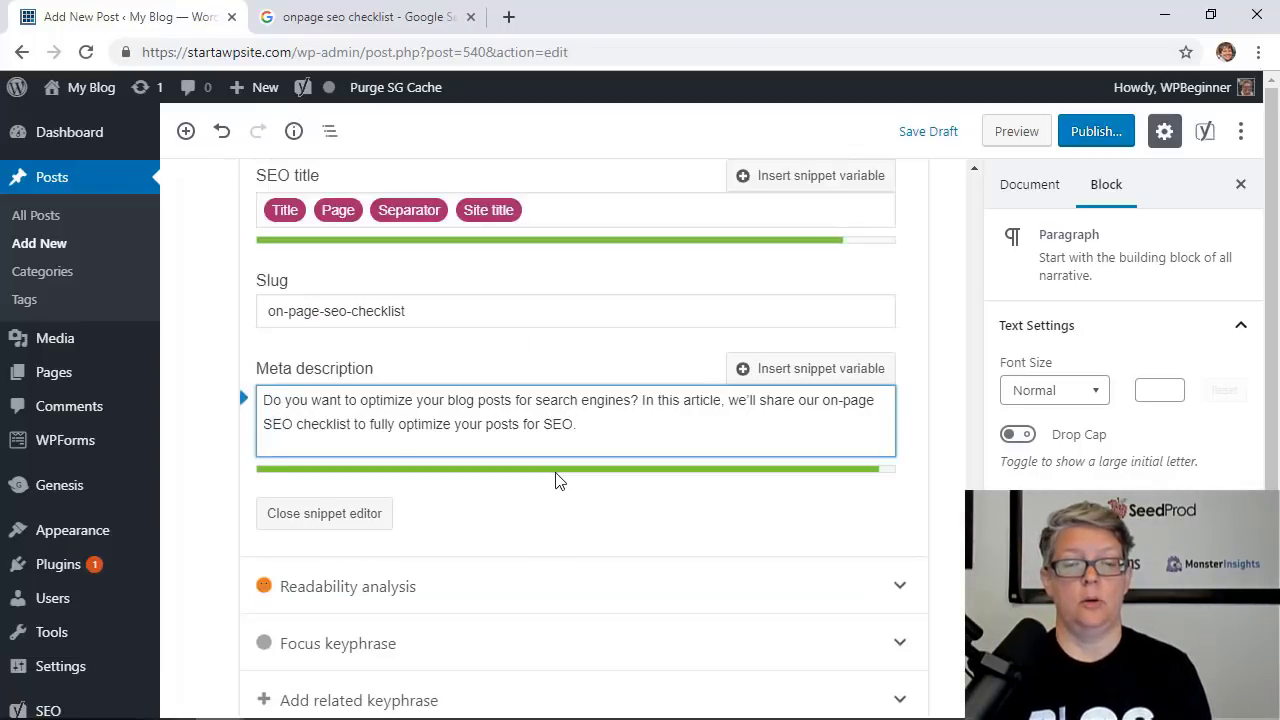
{"action": "type", "text": "click now for"}
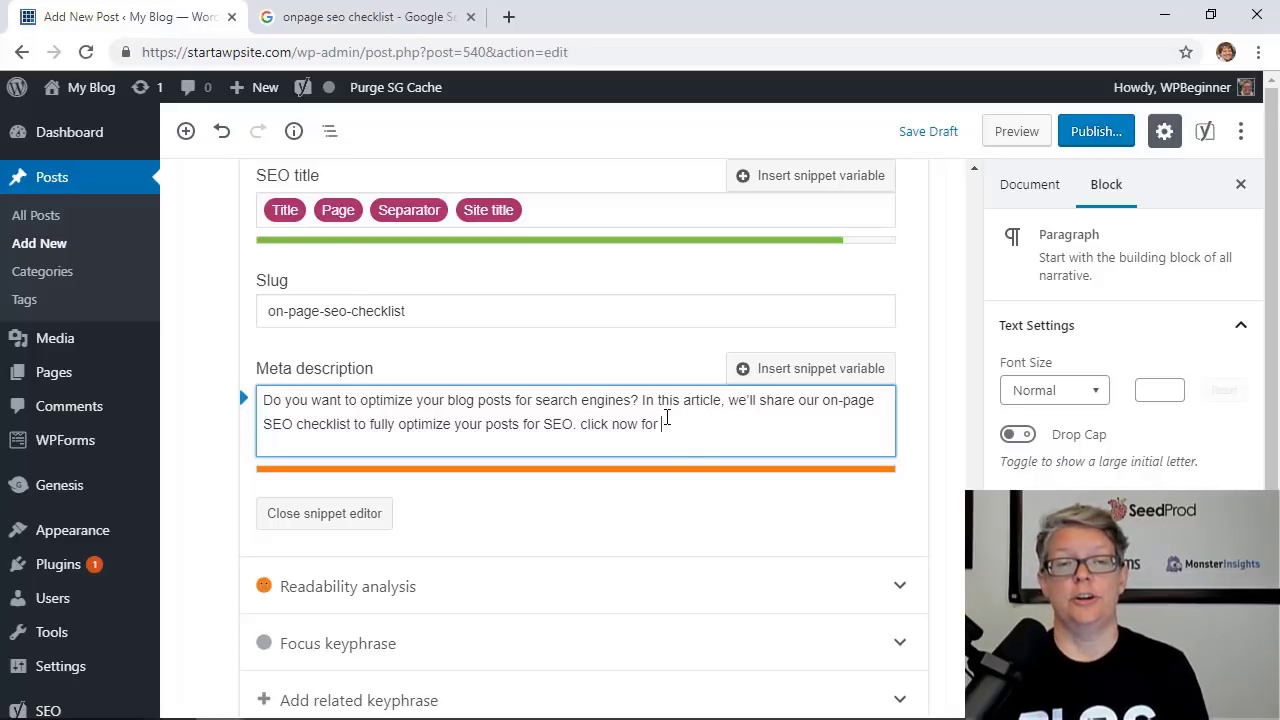
{"action": "key", "text": "BackSpace"}
{"action": "key", "text": "BackSpace"}
{"action": "key", "text": "BackSpace"}
{"action": "key", "text": "BackSpace"}
{"action": "key", "text": "BackSpace"}
{"action": "key", "text": "BackSpace"}
{"action": "key", "text": "BackSpace"}
{"action": "key", "text": "BackSpace"}
{"action": "key", "text": "BackSpace"}
{"action": "key", "text": "BackSpace"}
{"action": "key", "text": "BackSpace"}
{"action": "key", "text": "BackSpace"}
{"action": "key", "text": "BackSpace"}
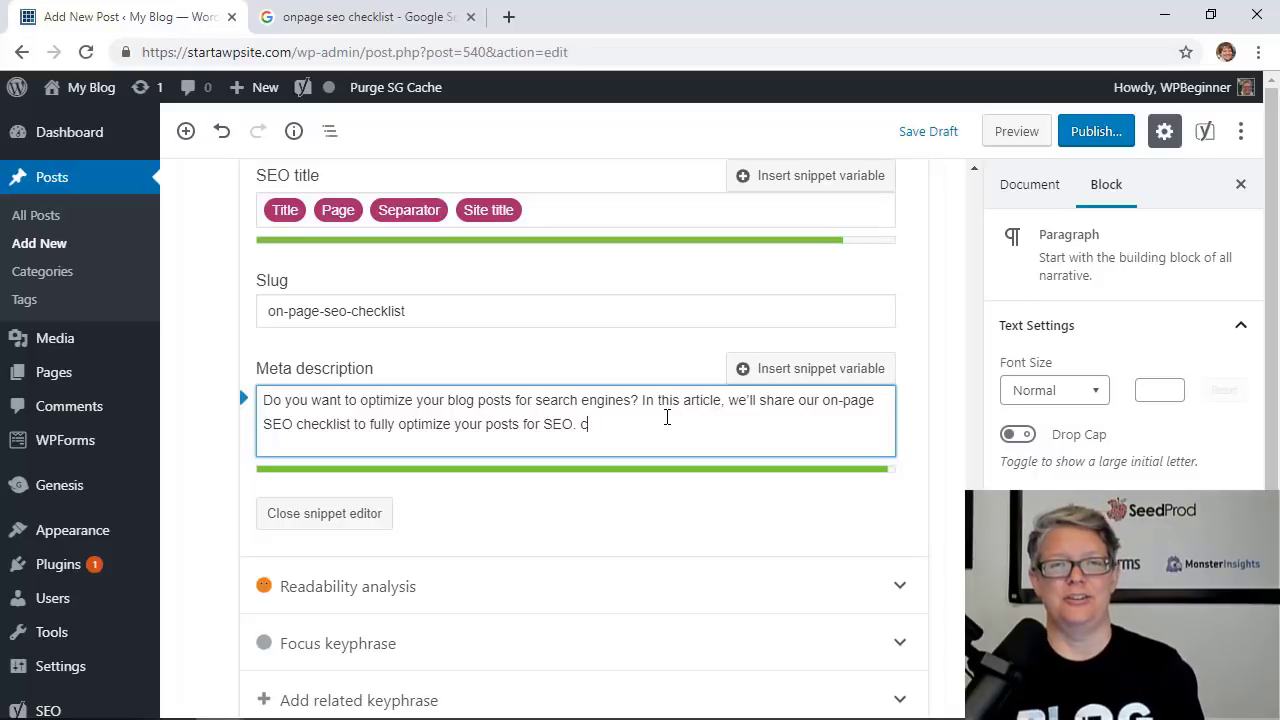
{"action": "key", "text": "BackSpace"}
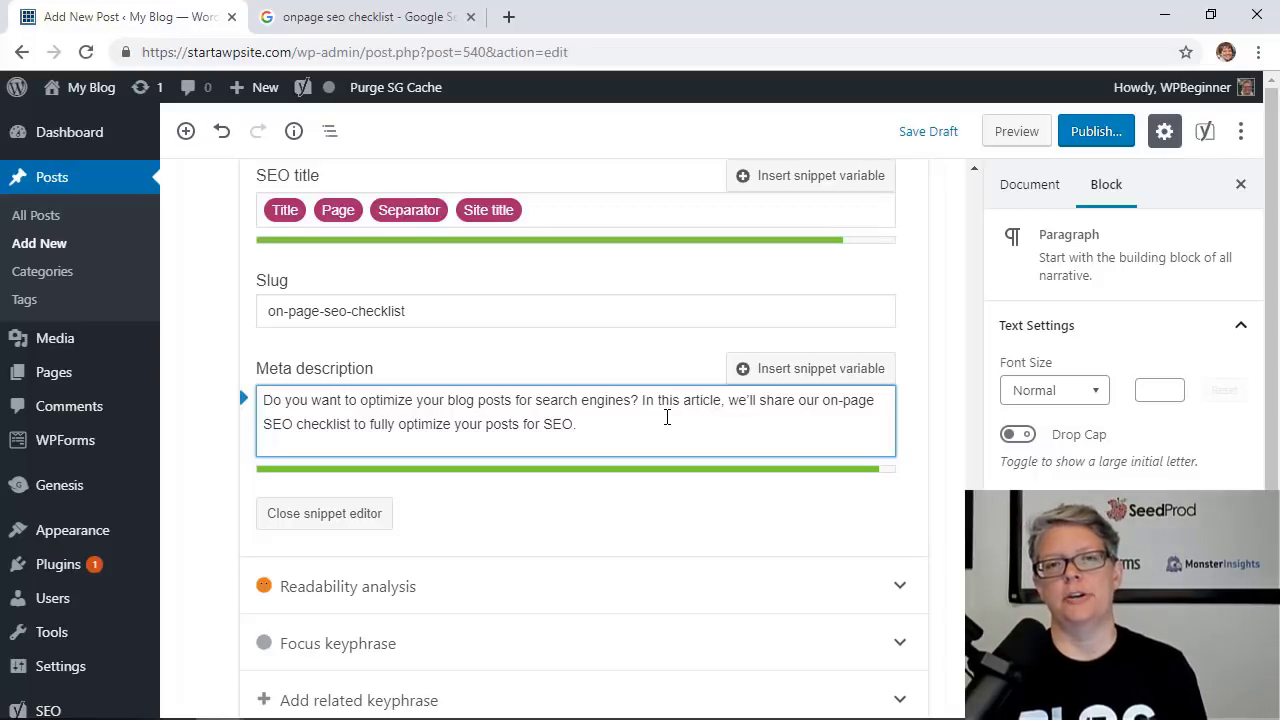
Check the completed SEO title, slug and meta description, and close the snippet editor.
{"action": "scroll", "coordinate": [667, 417], "scroll_direction": "up", "scroll_amount": 1}
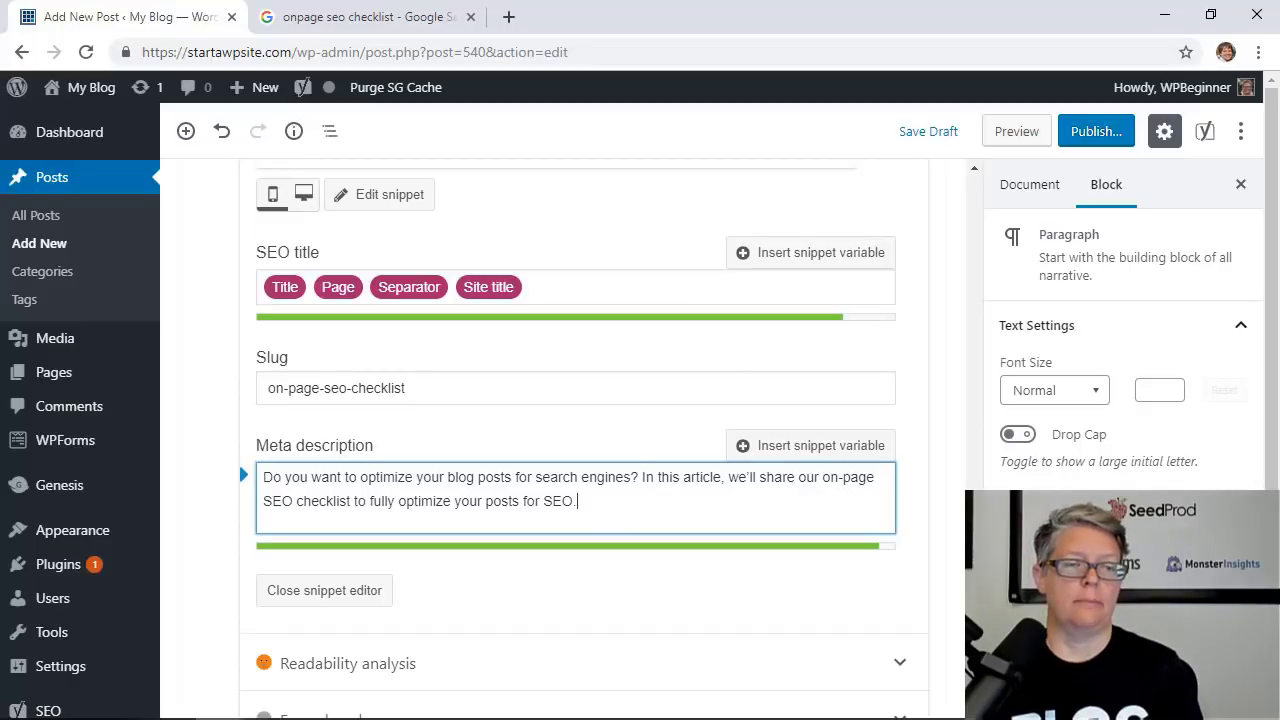
{"action": "scroll", "coordinate": [604, 500], "scroll_direction": "down", "scroll_amount": 1}
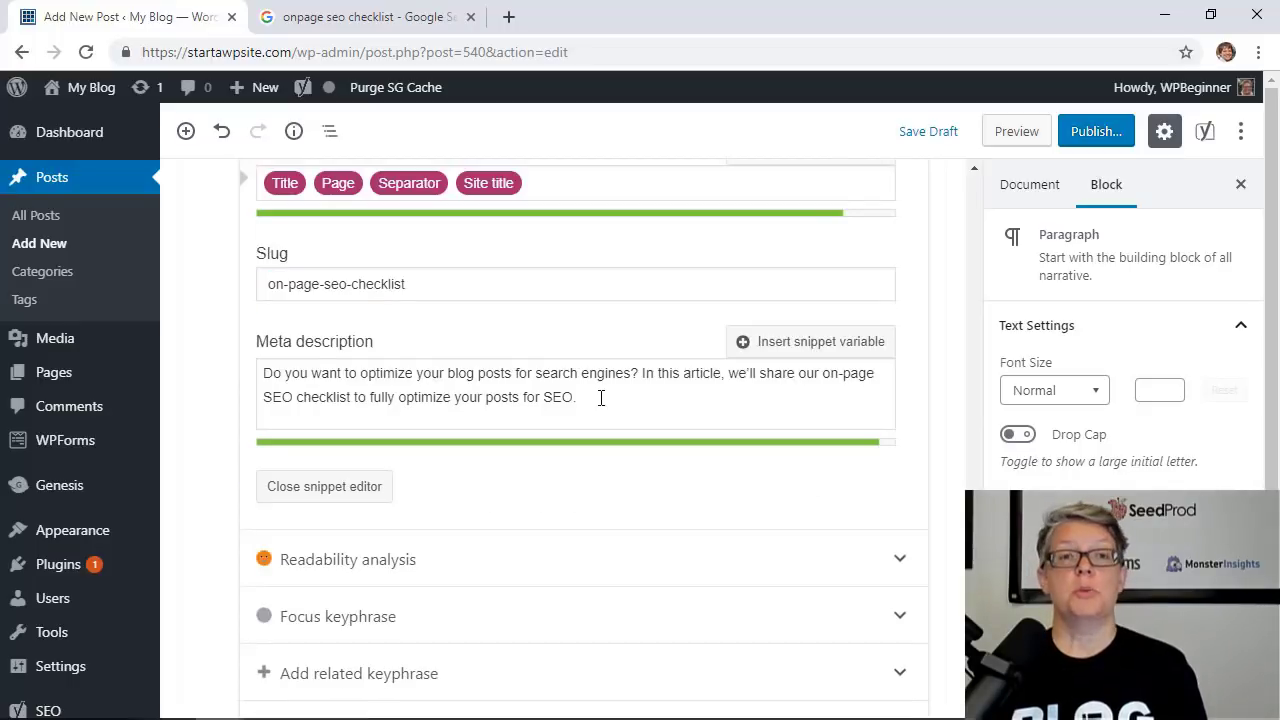
{"action": "left_click", "coordinate": [329, 490]}
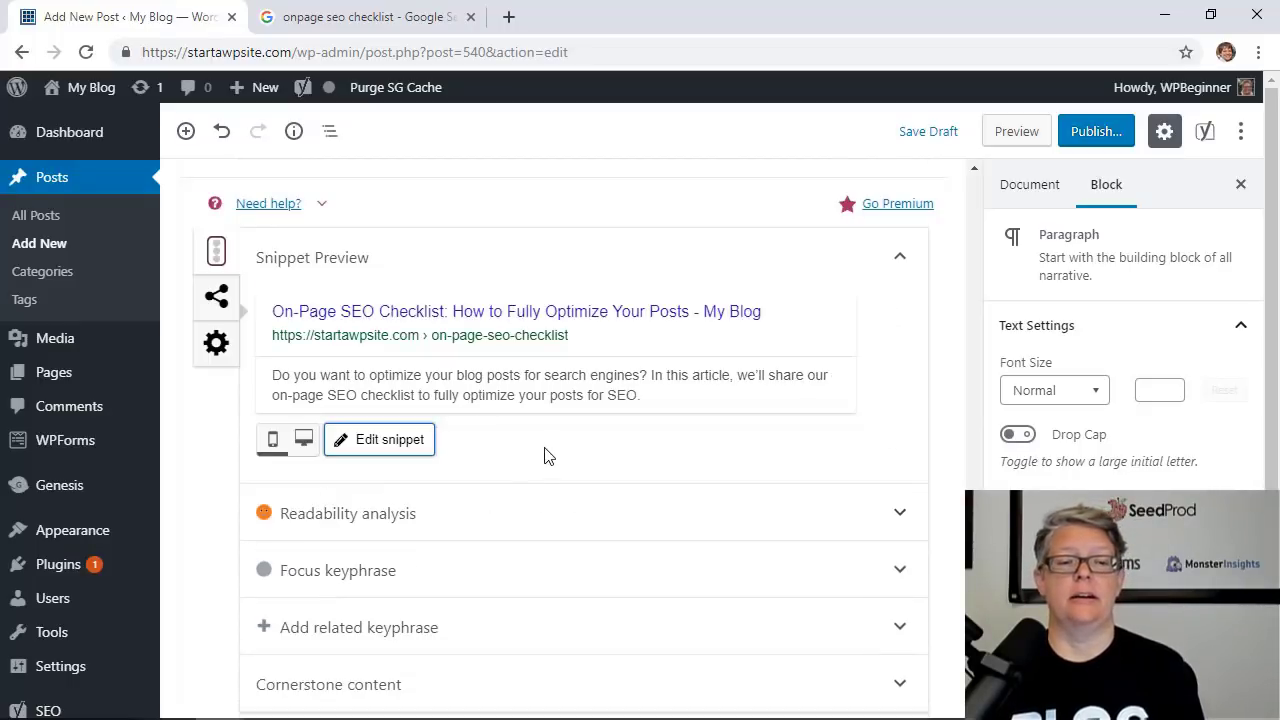
Set the post's Yoast focus keyphrase to "on-page seo".
{"action": "scroll", "coordinate": [546, 456], "scroll_direction": "down", "scroll_amount": 2}
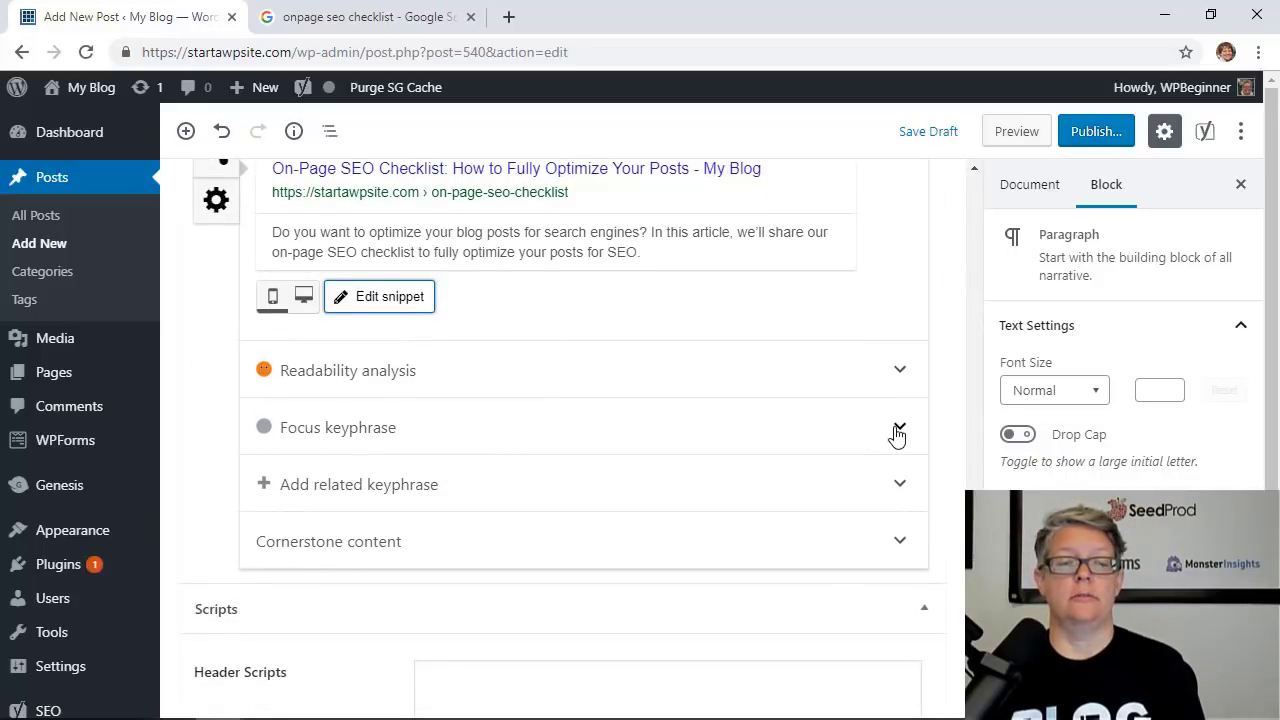
{"action": "left_click", "coordinate": [853, 441]}
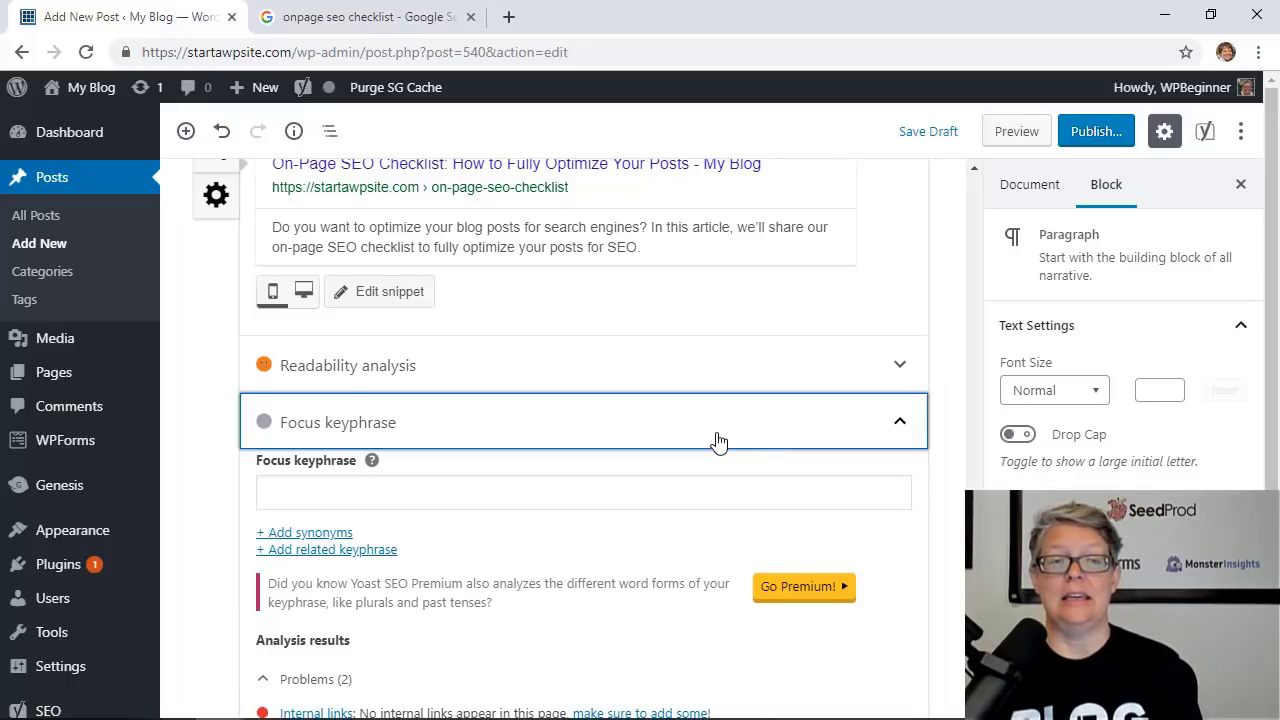
{"action": "left_click", "coordinate": [602, 490]}
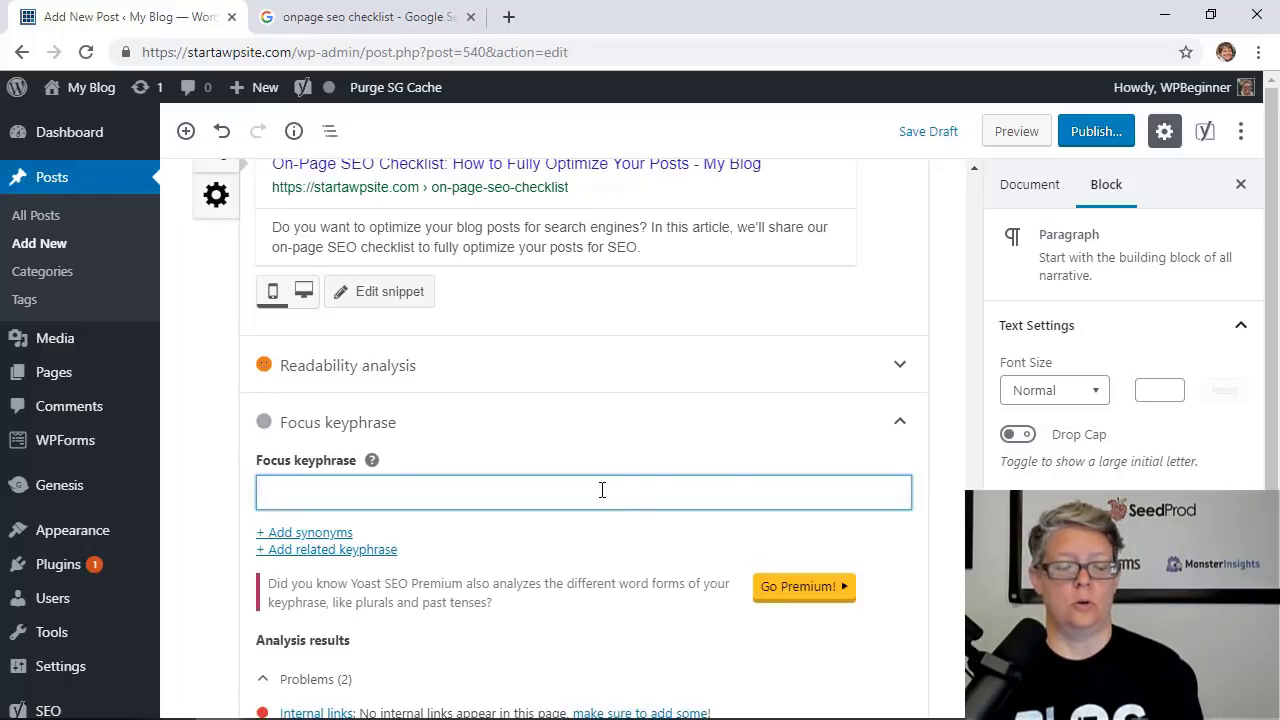
{"action": "type", "text": "on-page "}
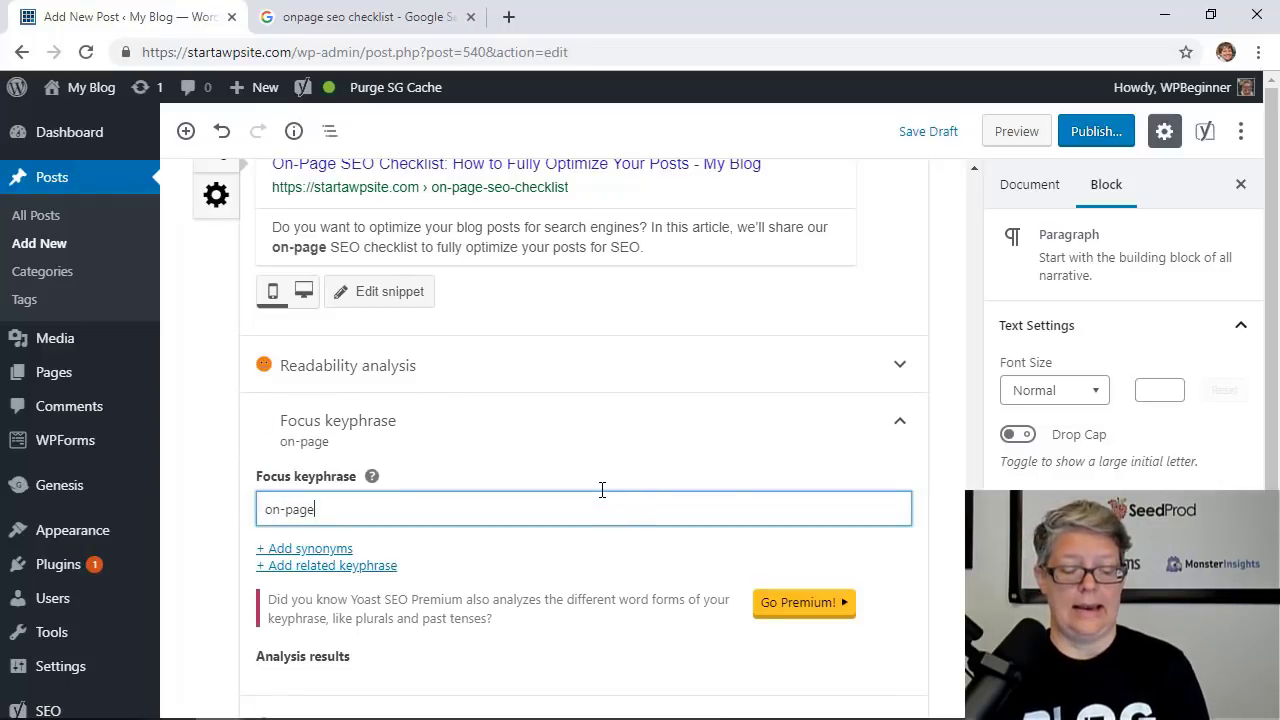
{"action": "type", "text": "seo"}
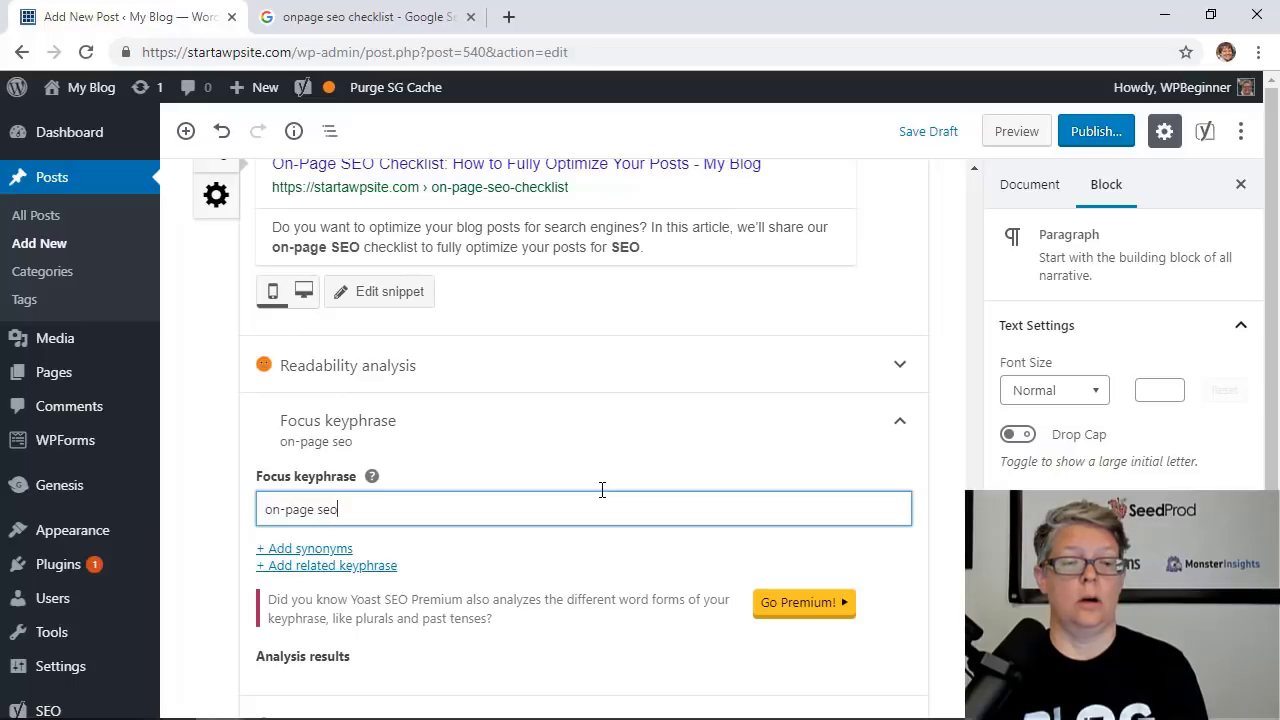
{"action": "left_click", "coordinate": [942, 586]}
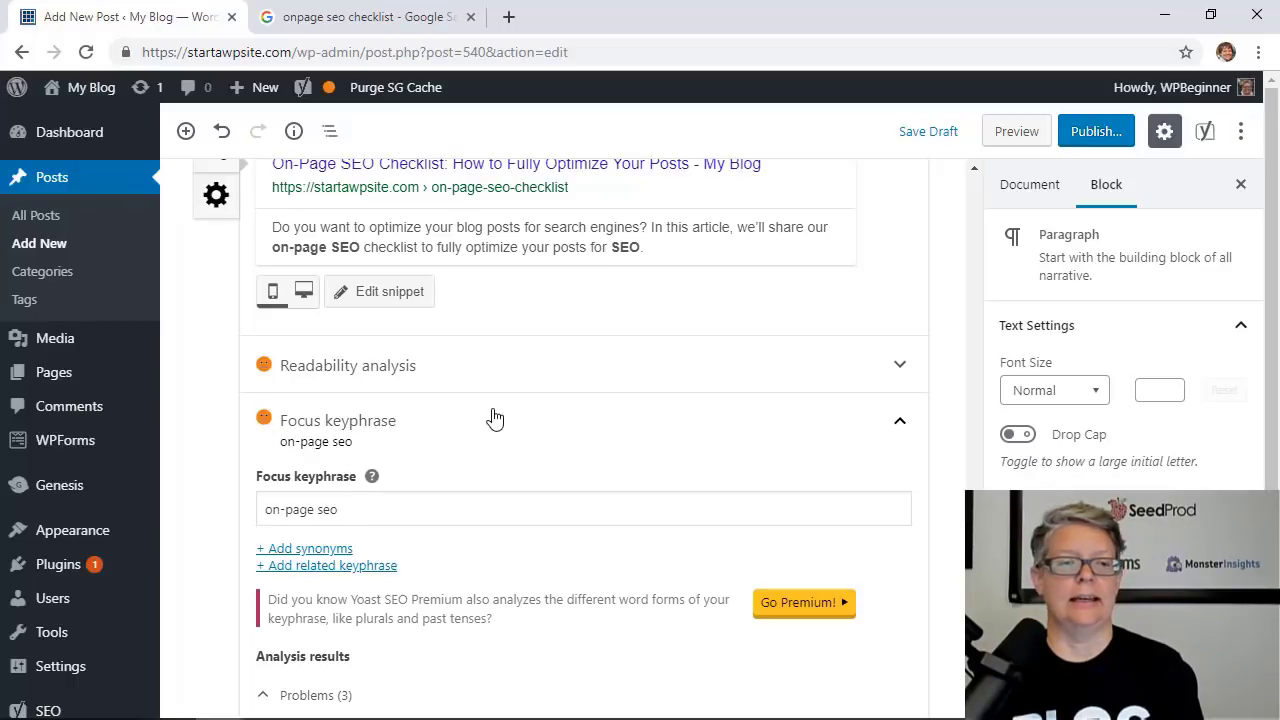
{"action": "left_click", "coordinate": [918, 138]}
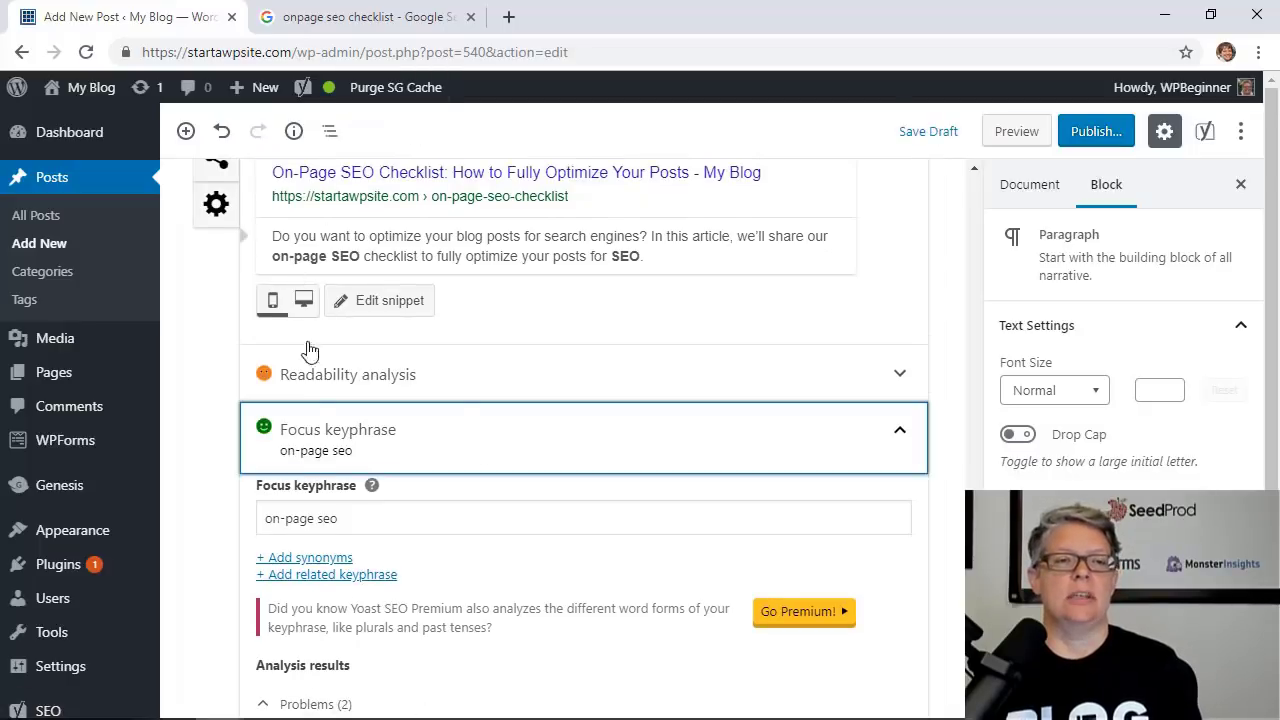
Review the focus keyphrase analysis results, covering the problems, the suggested improvements and the good results.
{"action": "scroll", "coordinate": [490, 437], "scroll_direction": "down", "scroll_amount": 3}
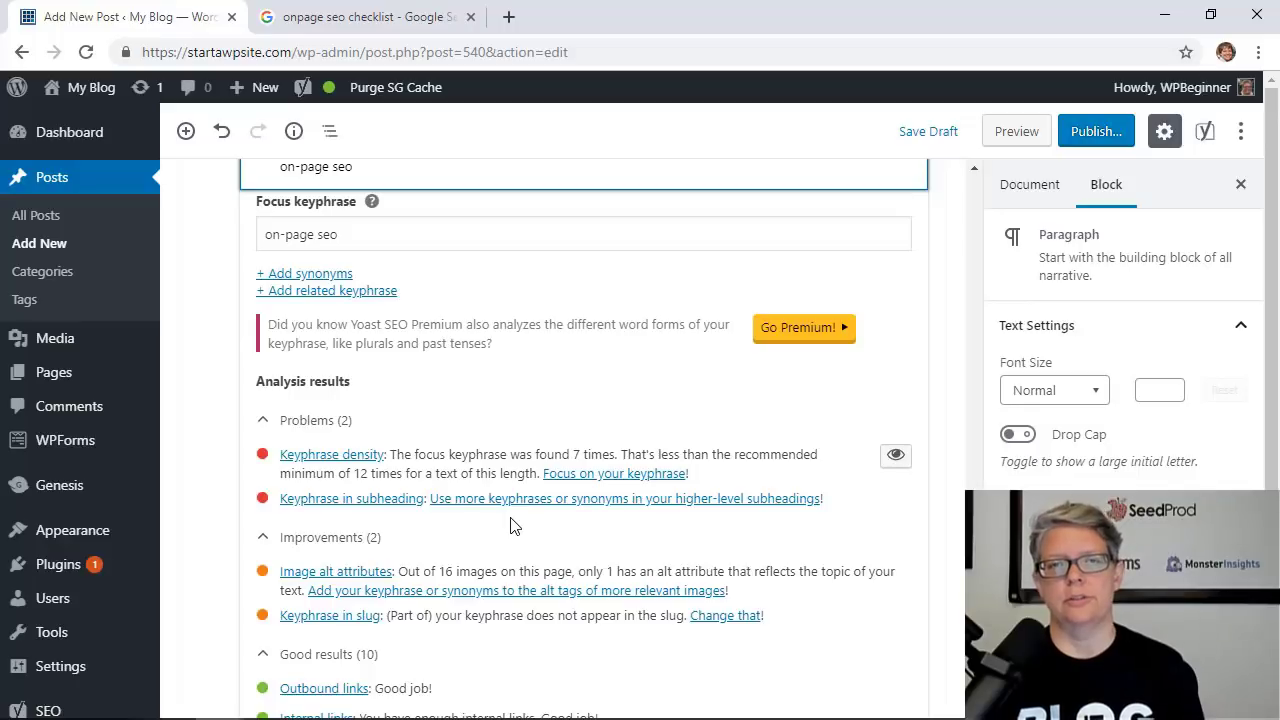
{"action": "scroll", "coordinate": [513, 526], "scroll_direction": "down", "scroll_amount": 1}
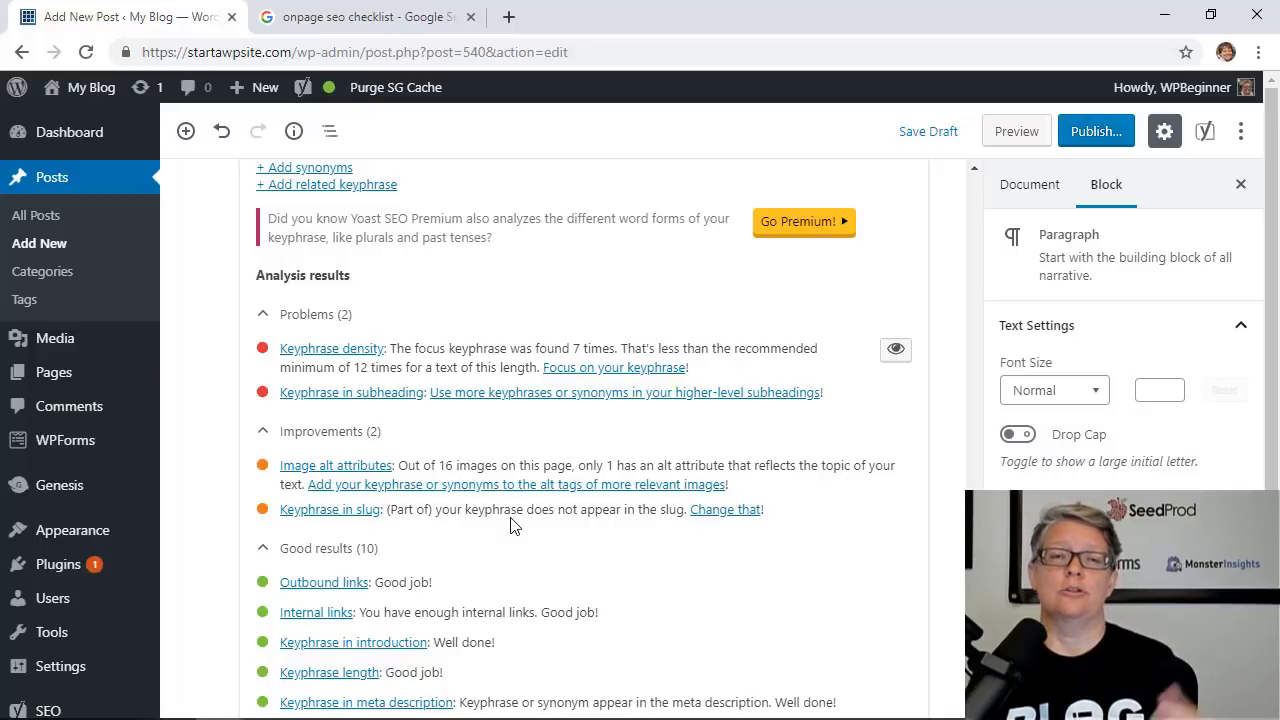
{"action": "scroll", "coordinate": [725, 569], "scroll_direction": "down", "scroll_amount": 2}
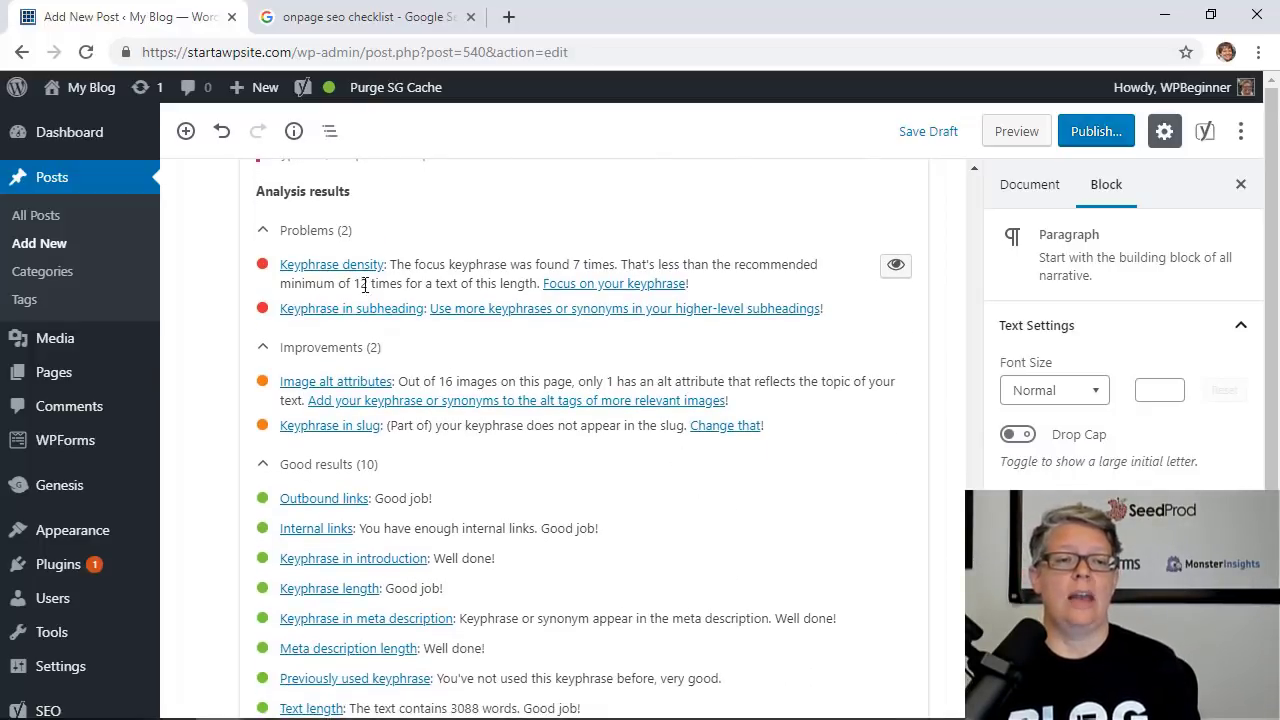
{"action": "scroll", "coordinate": [734, 500], "scroll_direction": "down", "scroll_amount": 4}
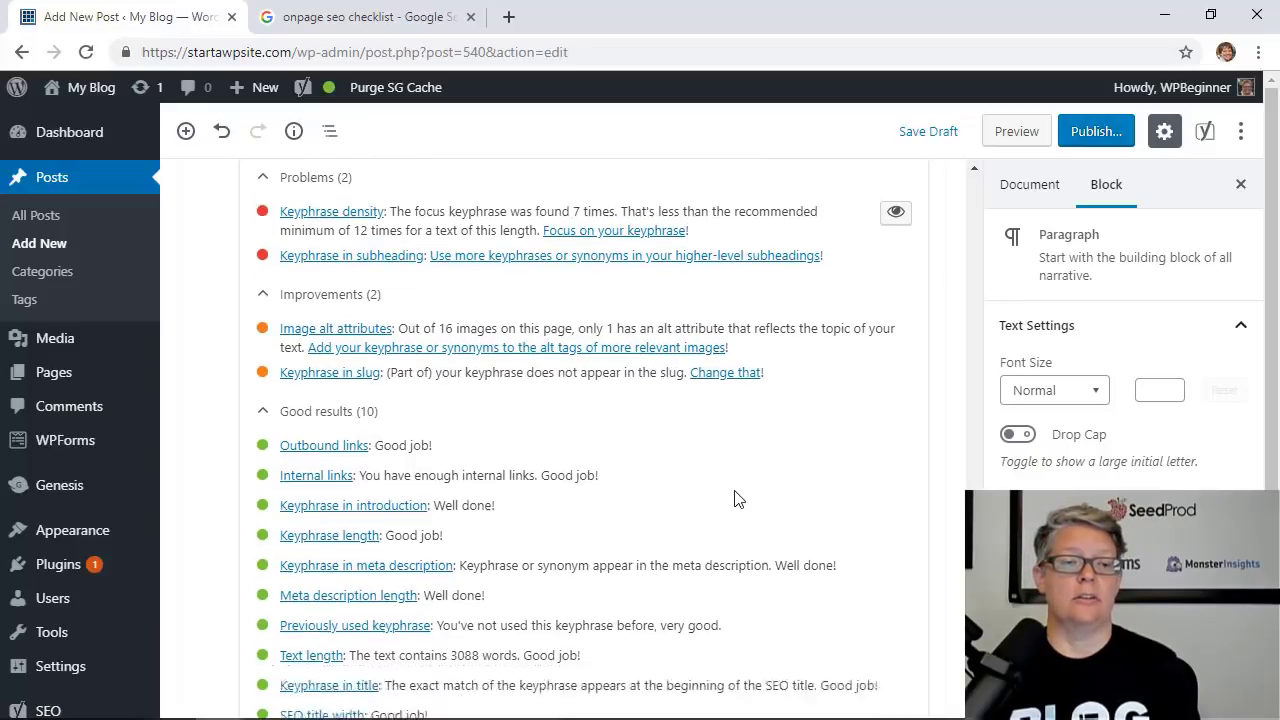